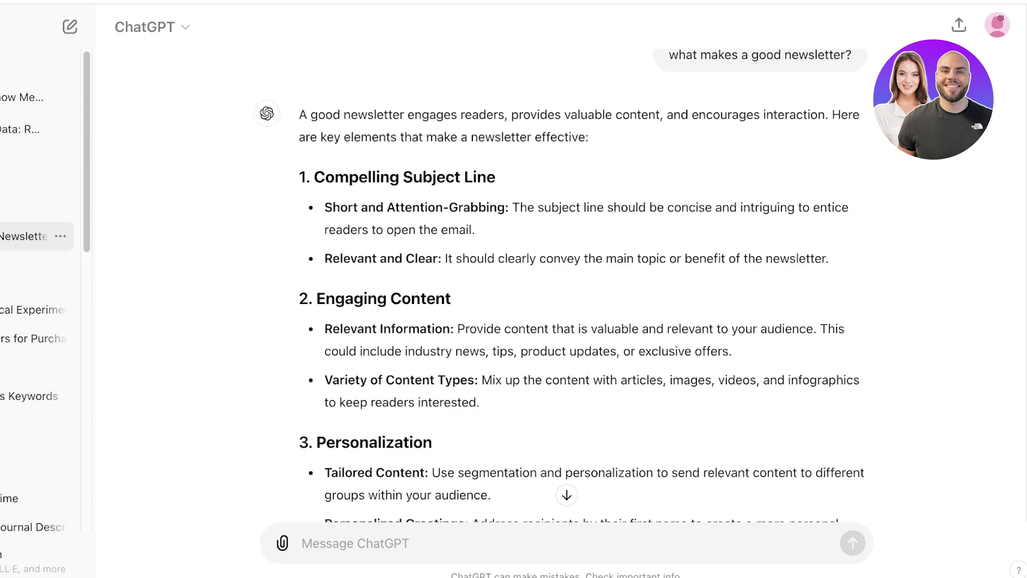
# - Read through ChatGPT's answer on what makes a good newsletter, from subject line to analytics and feedback
pyautogui.scroll(-3, 582, 284)
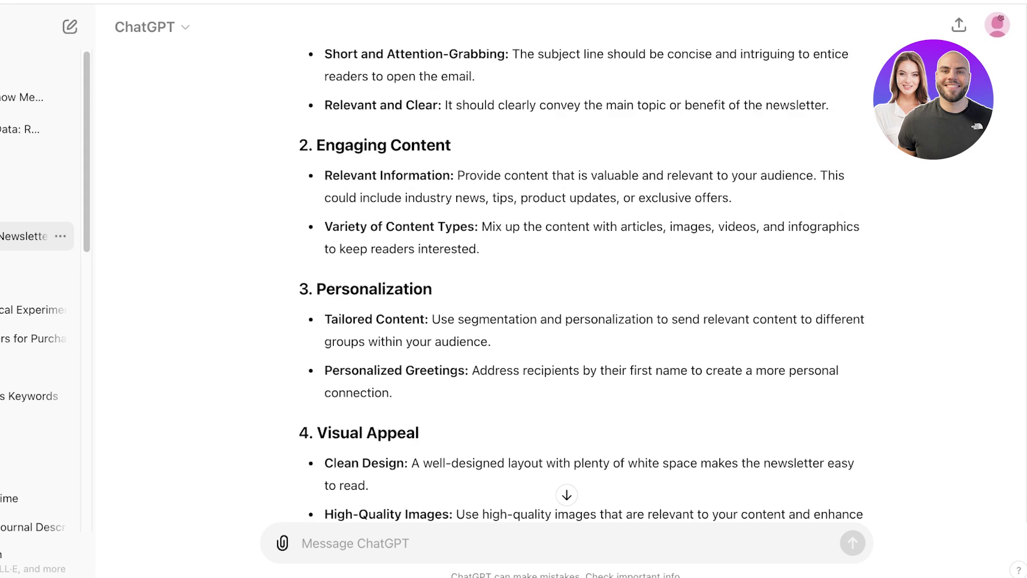
pyautogui.scroll(-3, 582, 285)
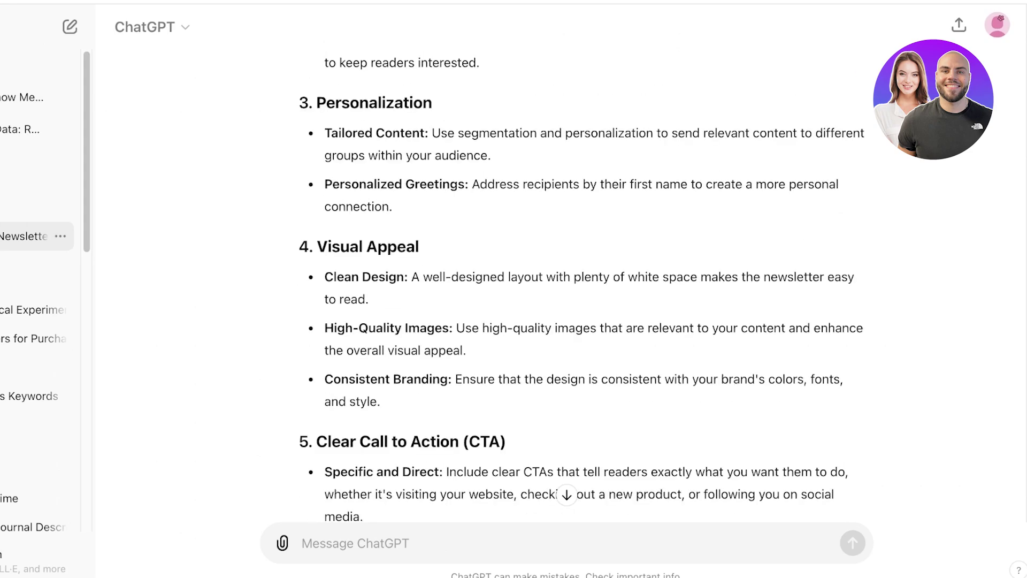
pyautogui.scroll(-6, 581, 285)
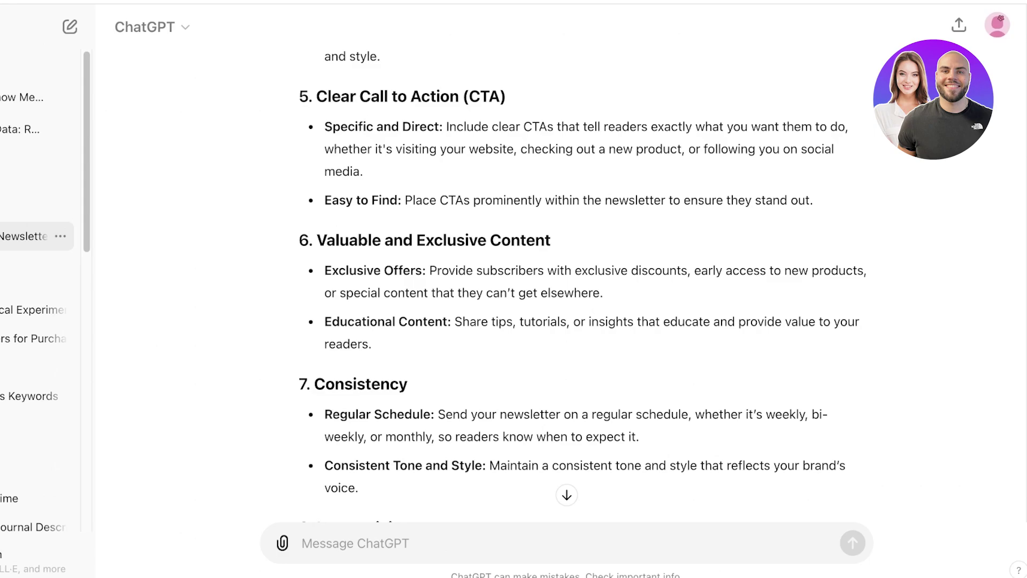
pyautogui.scroll(-6, 581, 285)
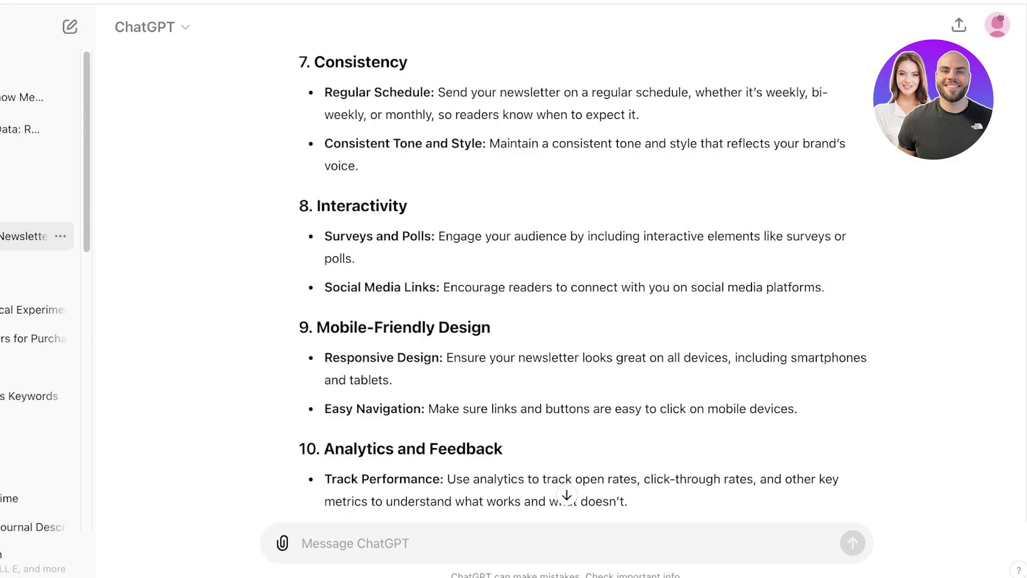
pyautogui.scroll(-4, 582, 284)
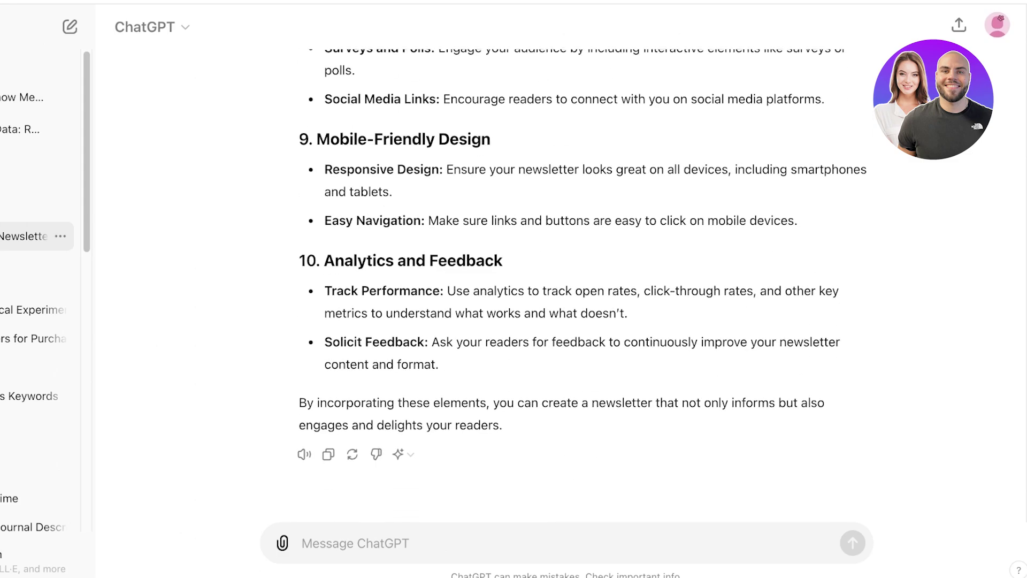
pyautogui.scroll(10, 583, 288)
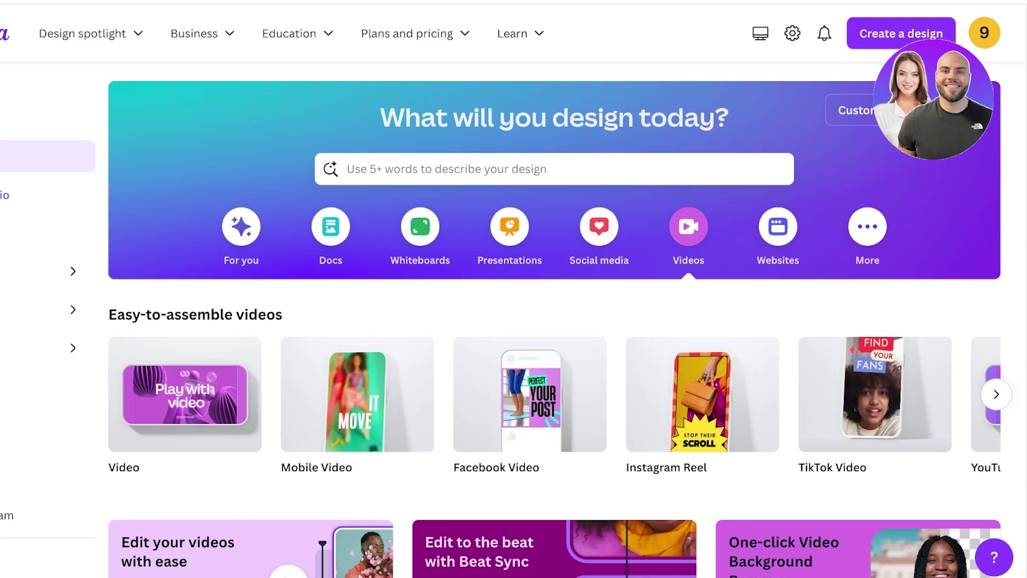
# - Switch to Canva and search its templates for "newsletter"
pyautogui.click(503, 169)
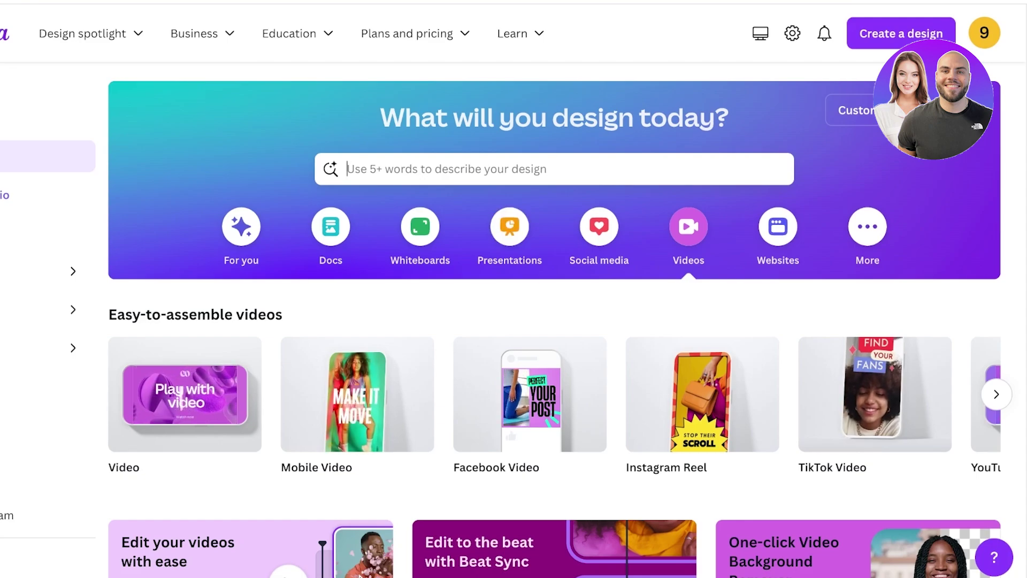
pyautogui.click(241, 227)
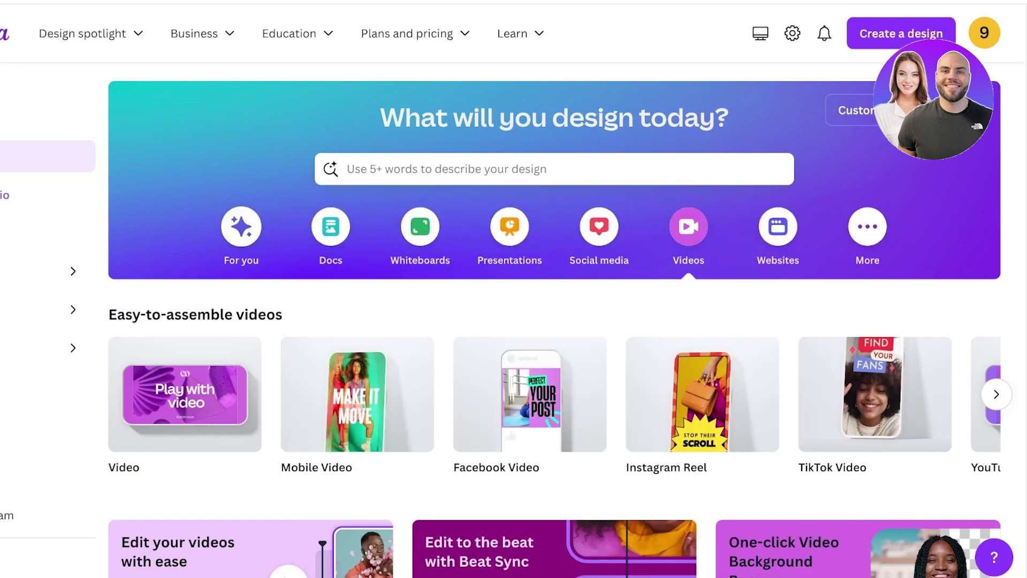
pyautogui.click(241, 227)
pyautogui.click(503, 169)
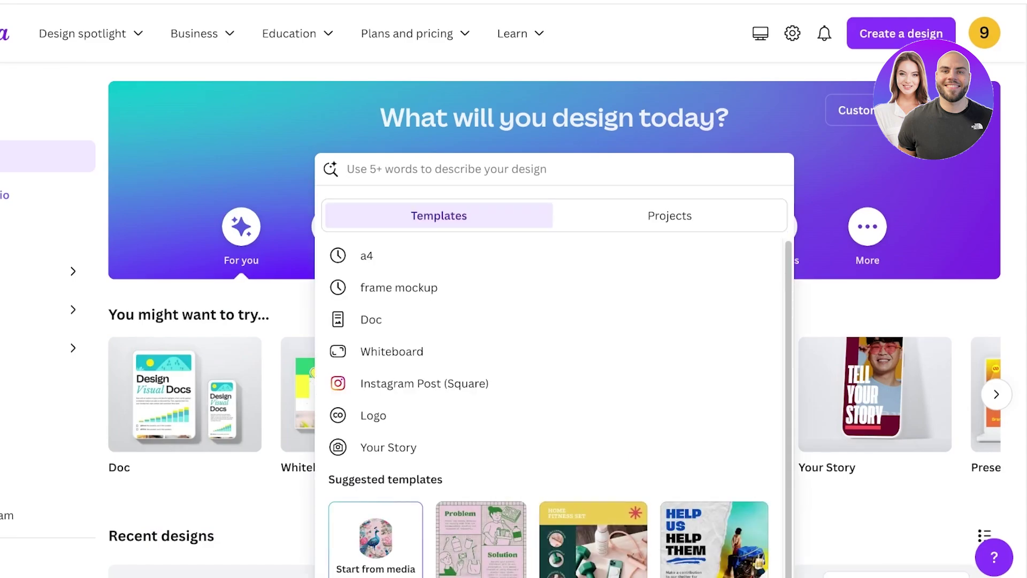
pyautogui.write('new')
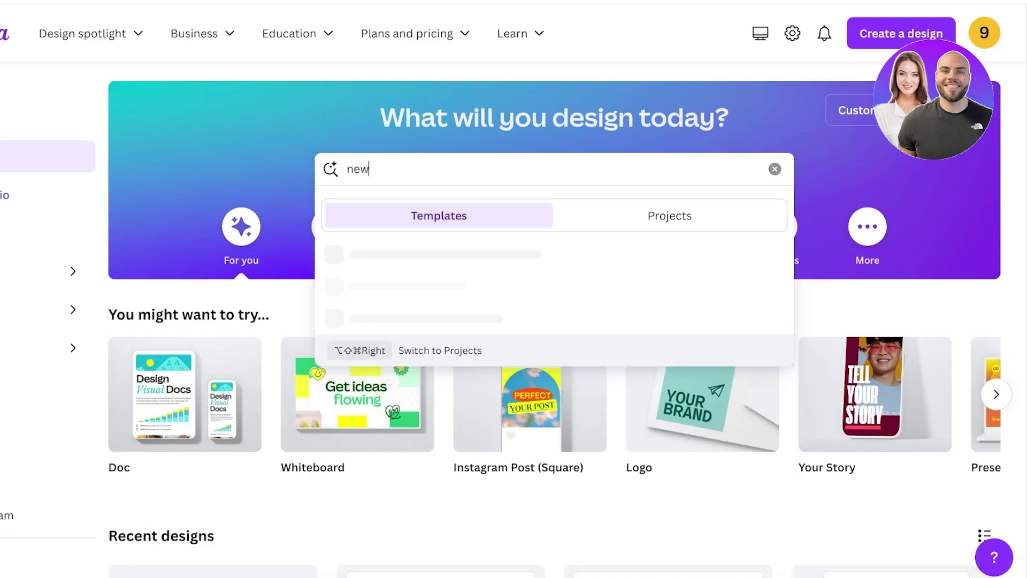
pyautogui.write('d')
pyautogui.press('BackSpace')
pyautogui.write('sletter')
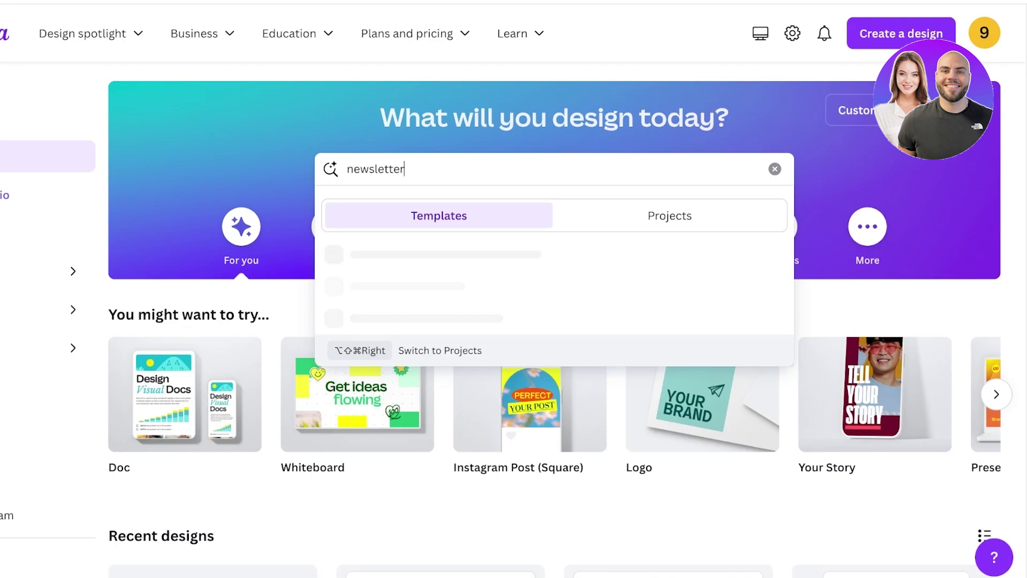
pyautogui.press('Return')
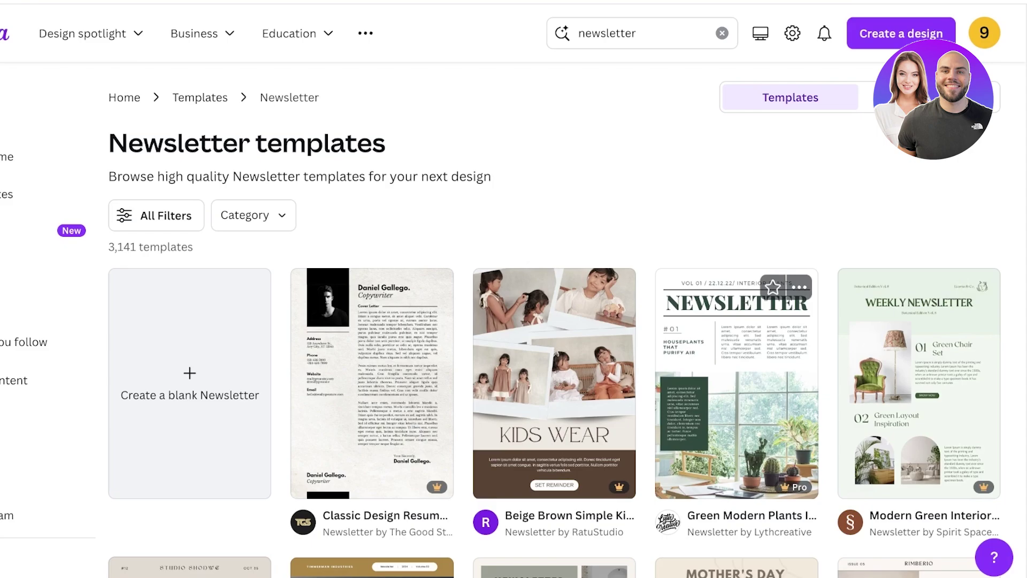
# - Browse the newsletter template results to compare the available layouts and styles
pyautogui.scroll(-5, 786, 321)
pyautogui.scroll(-7, 776, 321)
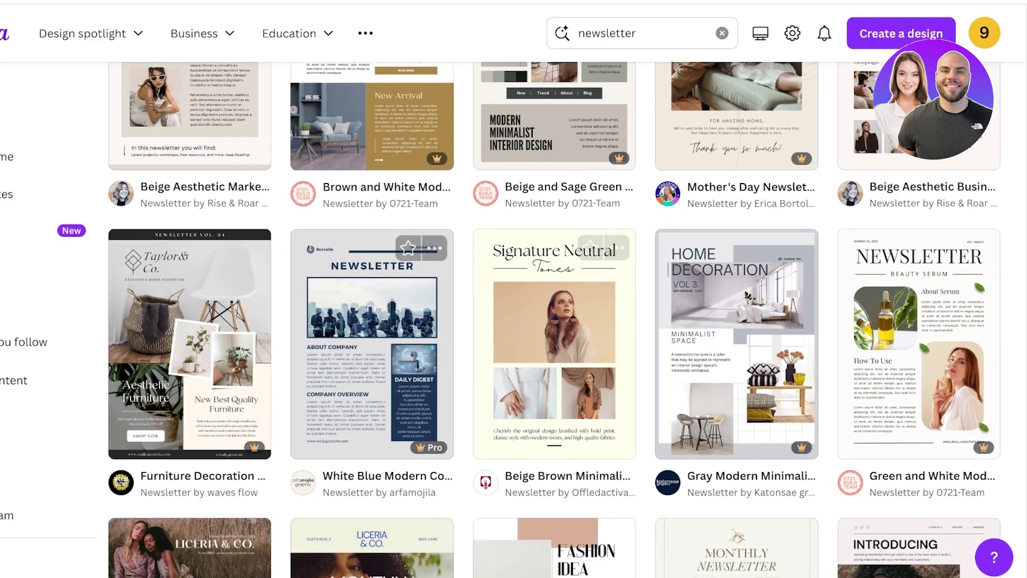
pyautogui.scroll(-4, 422, 267)
pyautogui.scroll(-2, 372, 321)
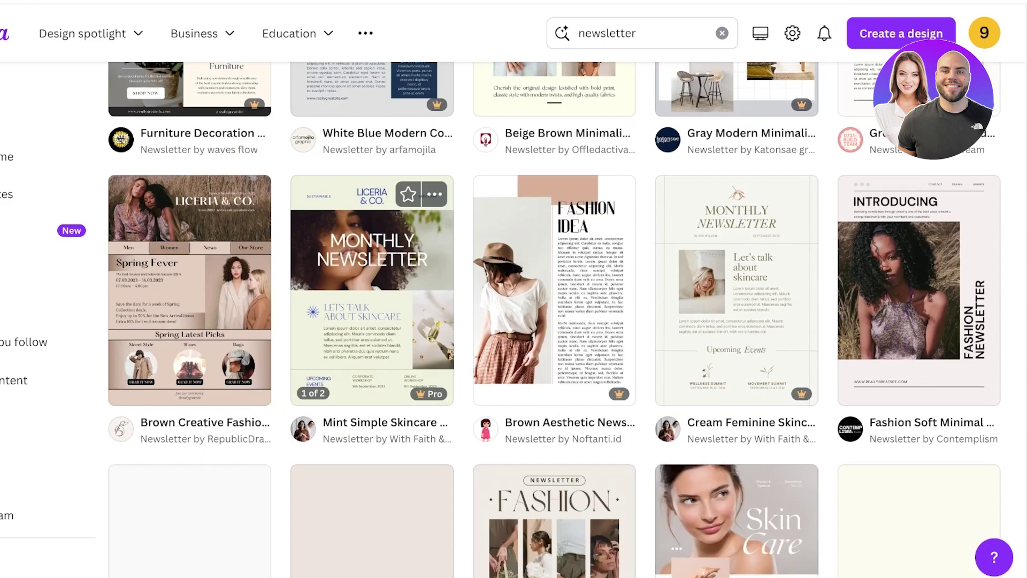
pyautogui.scroll(-5, 554, 321)
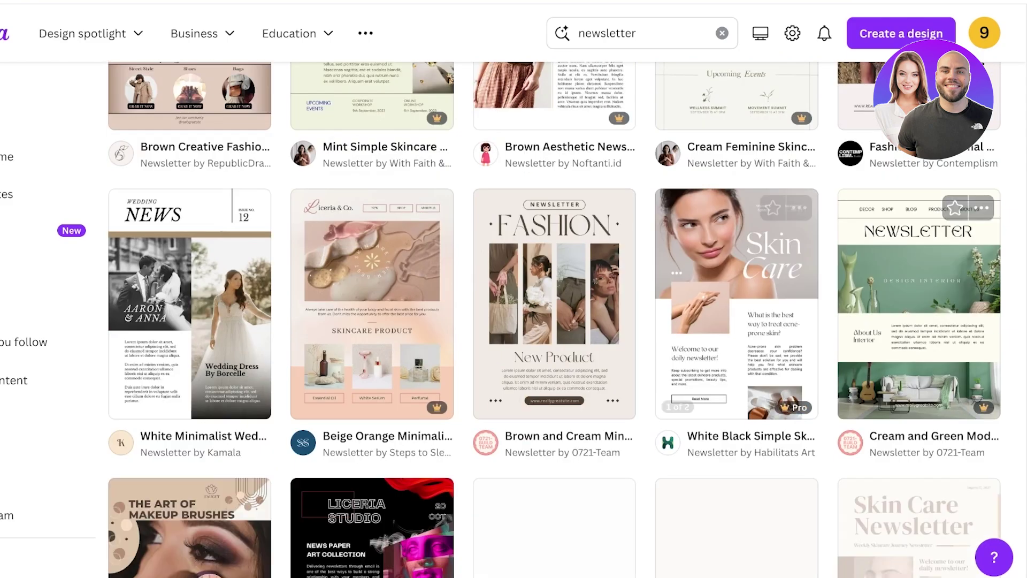
pyautogui.scroll(-3, 554, 321)
pyautogui.scroll(-7, 554, 321)
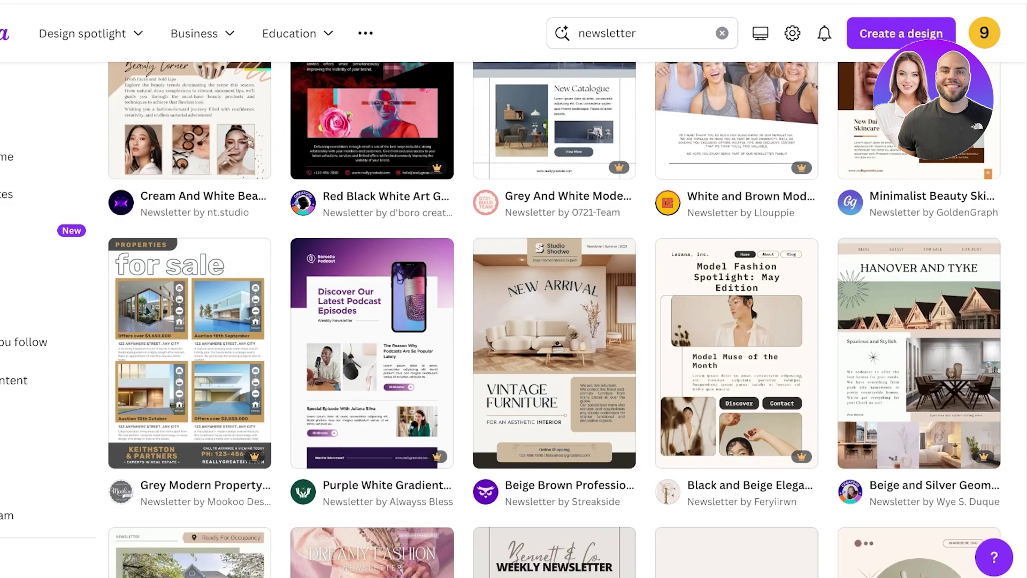
pyautogui.scroll(-10, 555, 321)
pyautogui.scroll(-1, 555, 321)
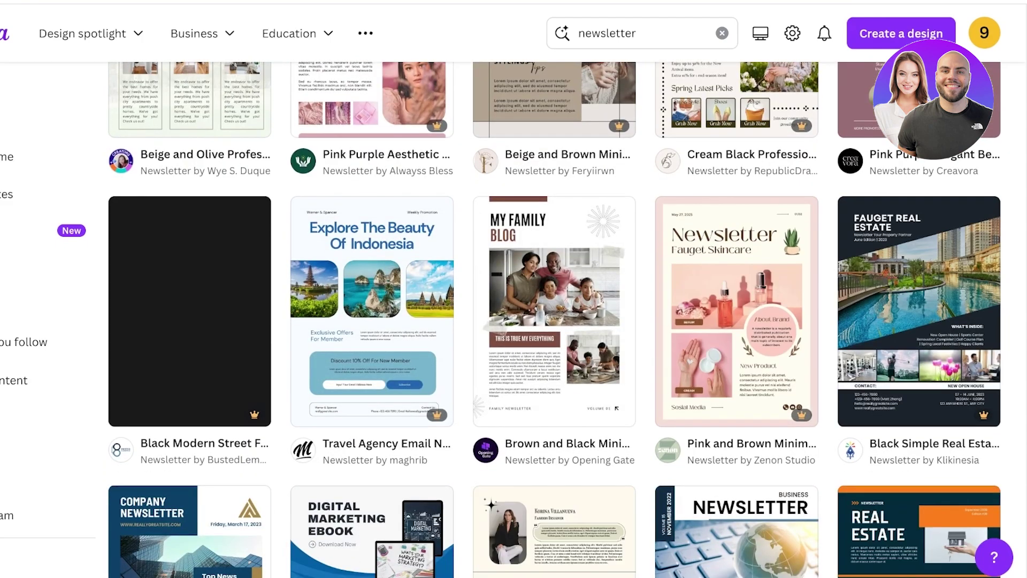
pyautogui.scroll(-6, 555, 241)
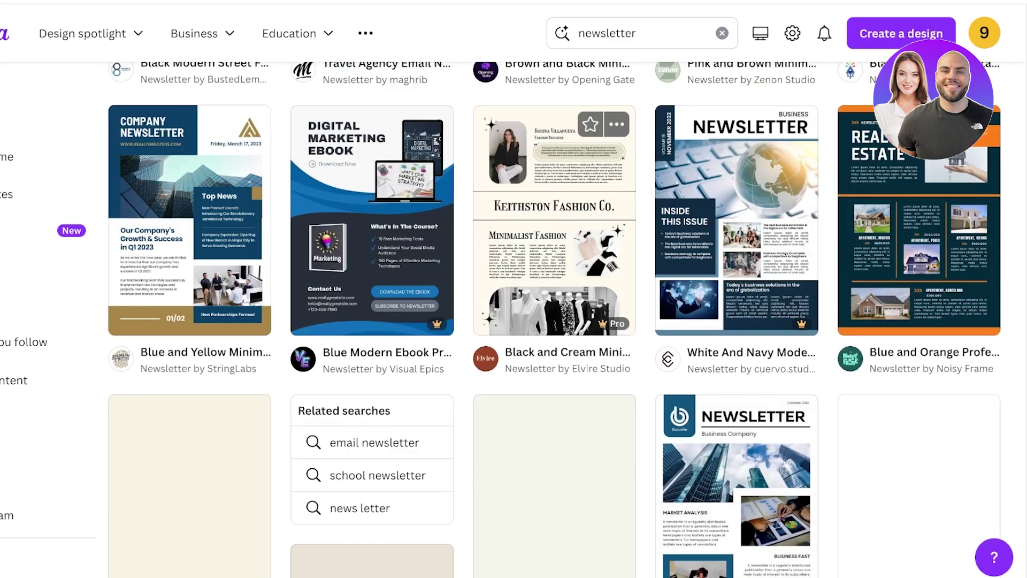
pyautogui.scroll(-6, 554, 268)
pyautogui.scroll(20, 554, 268)
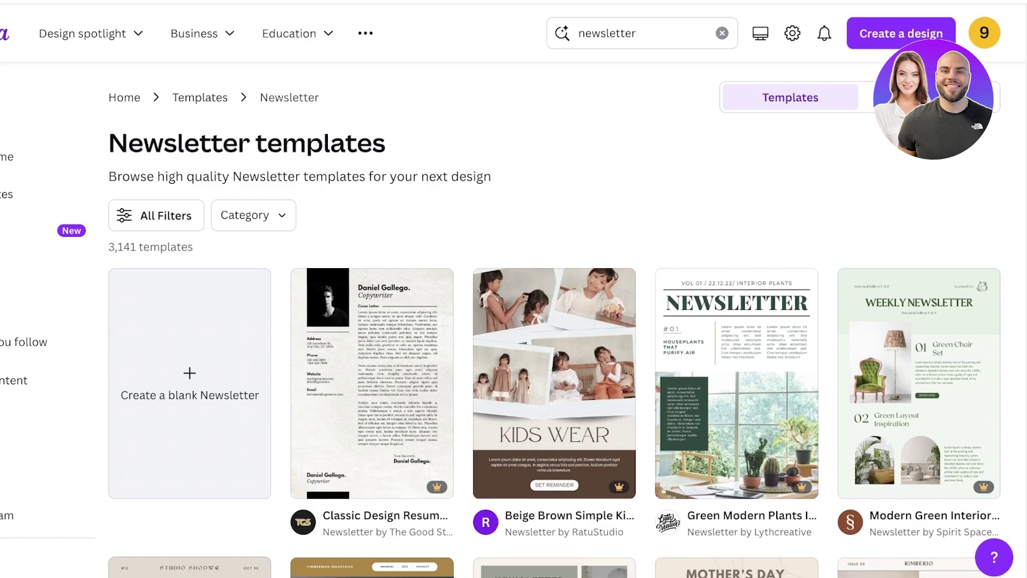
# - Review the available template filters and filter the newsletter templates by the pink color
pyautogui.click(156, 215)
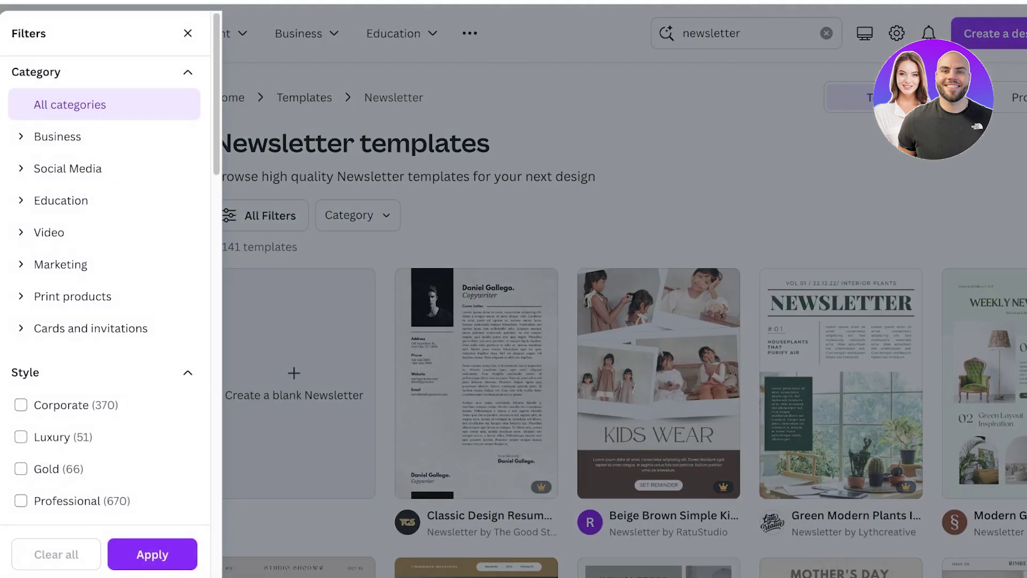
pyautogui.scroll(-12, 81, 200)
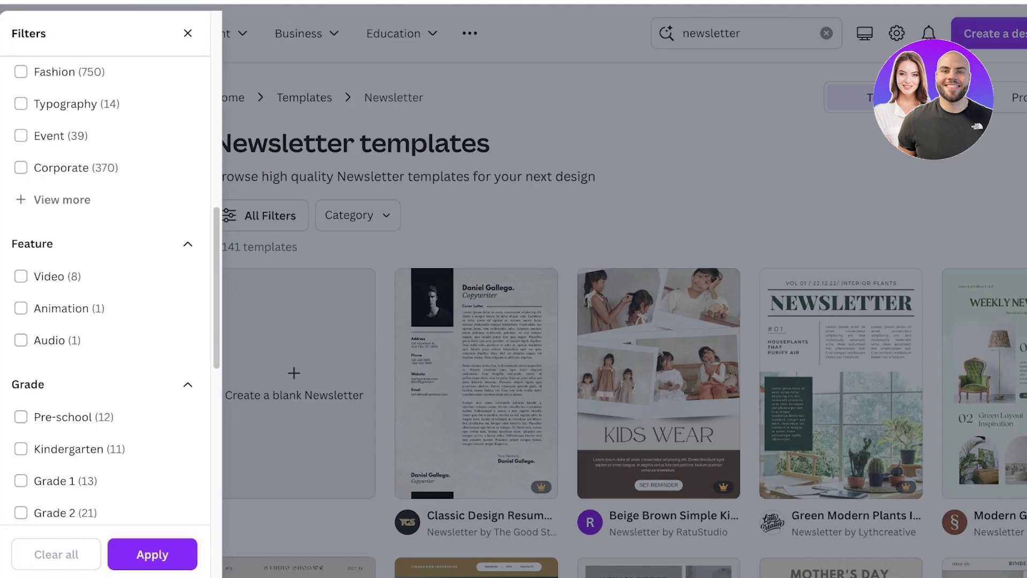
pyautogui.scroll(-8, 107, 289)
pyautogui.scroll(7, 107, 289)
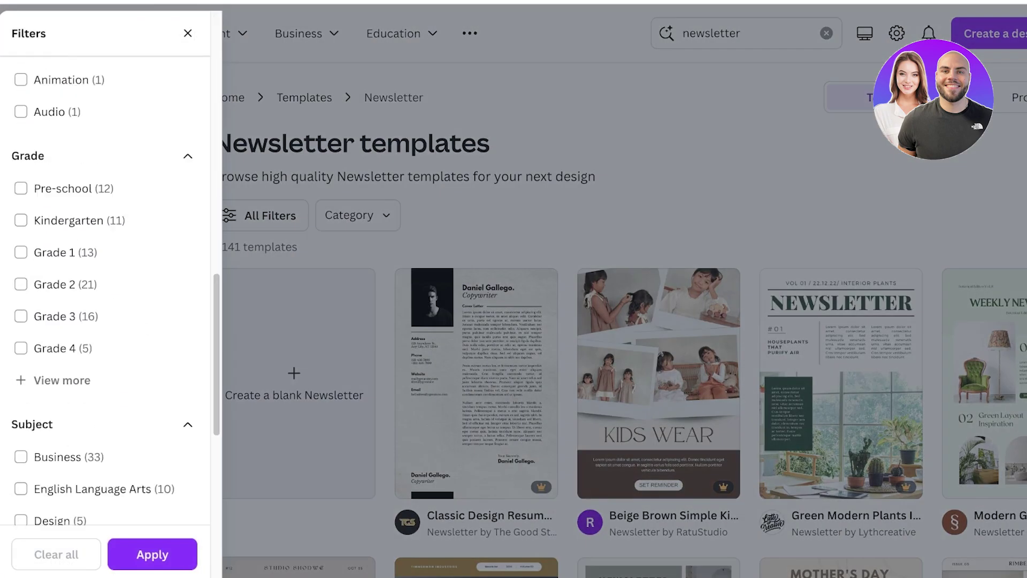
pyautogui.scroll(-8, 107, 289)
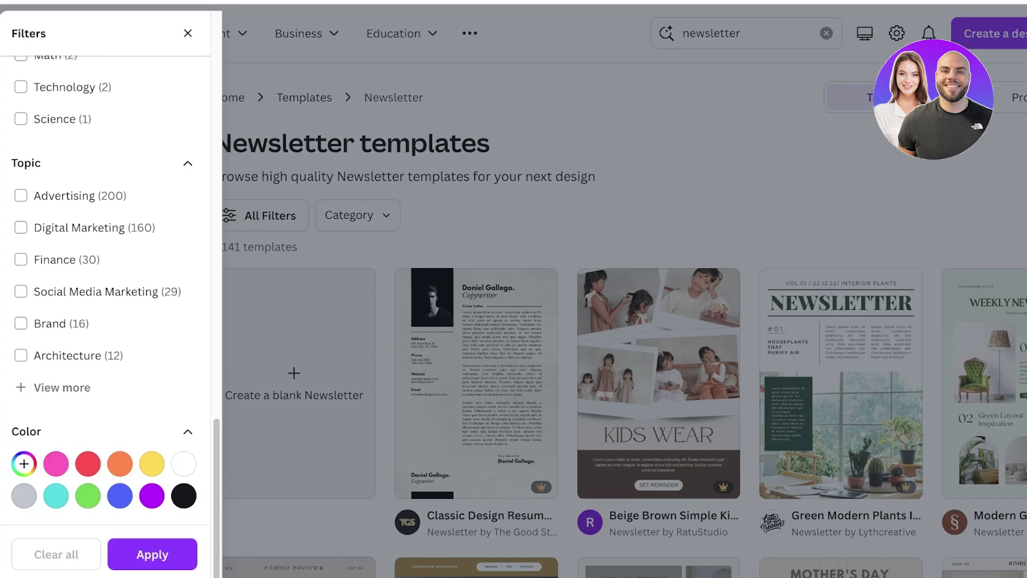
pyautogui.click(56, 464)
pyautogui.scroll(9, 107, 289)
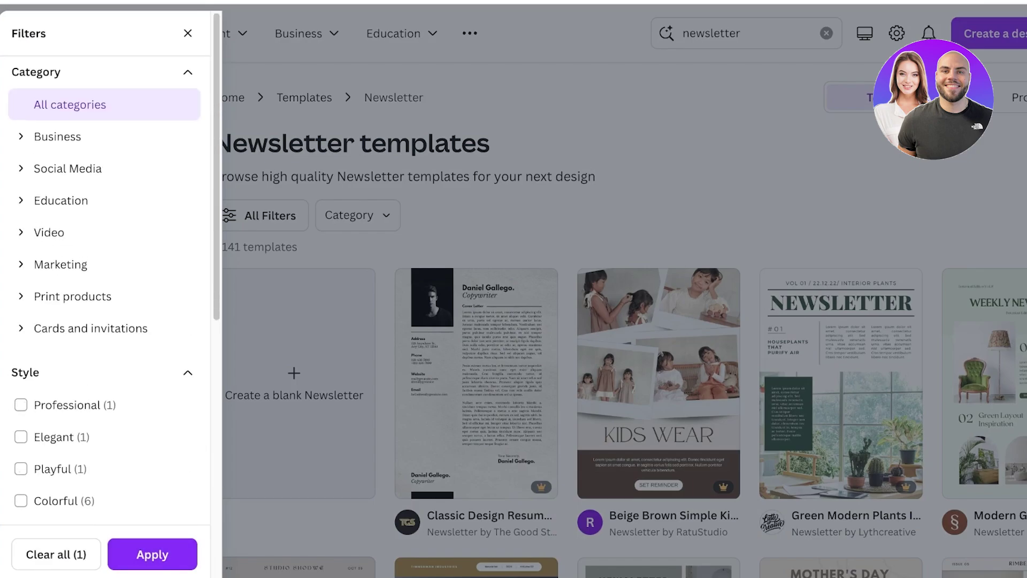
pyautogui.click(152, 555)
# - Look through the pink newsletter templates and clear the color filter
pyautogui.scroll(-1, 535, 321)
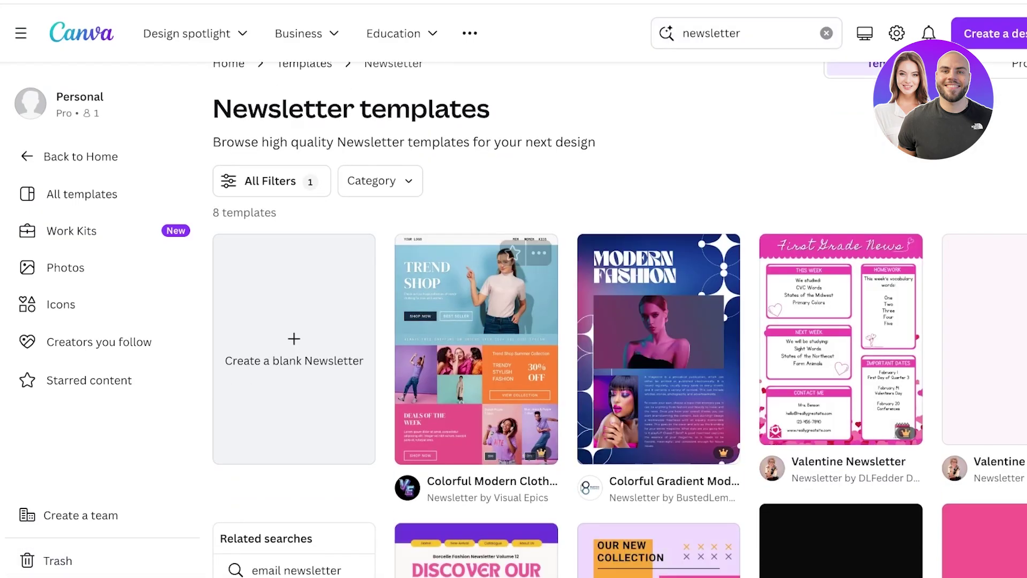
pyautogui.scroll(-4, 513, 251)
pyautogui.scroll(1, 658, 214)
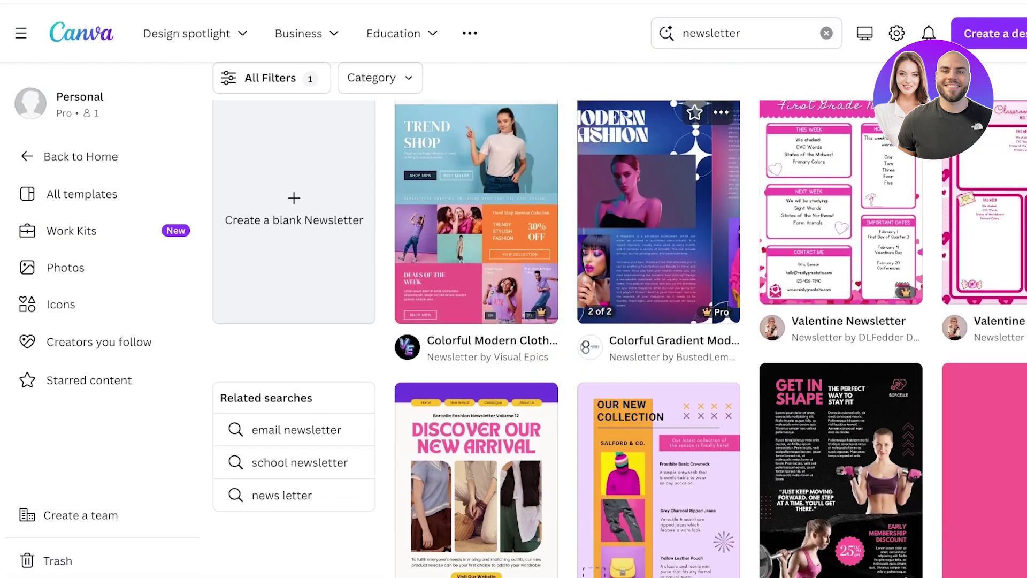
pyautogui.scroll(-3, 659, 241)
pyautogui.click(659, 332)
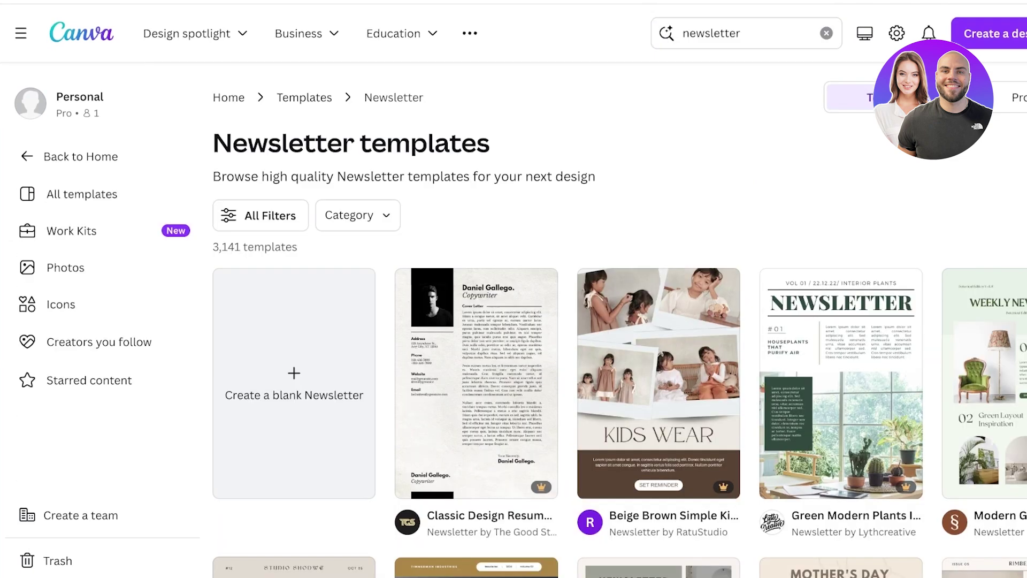
# - Look over the unfiltered newsletter templates and open a blank A4 design
pyautogui.scroll(-10, 620, 320)
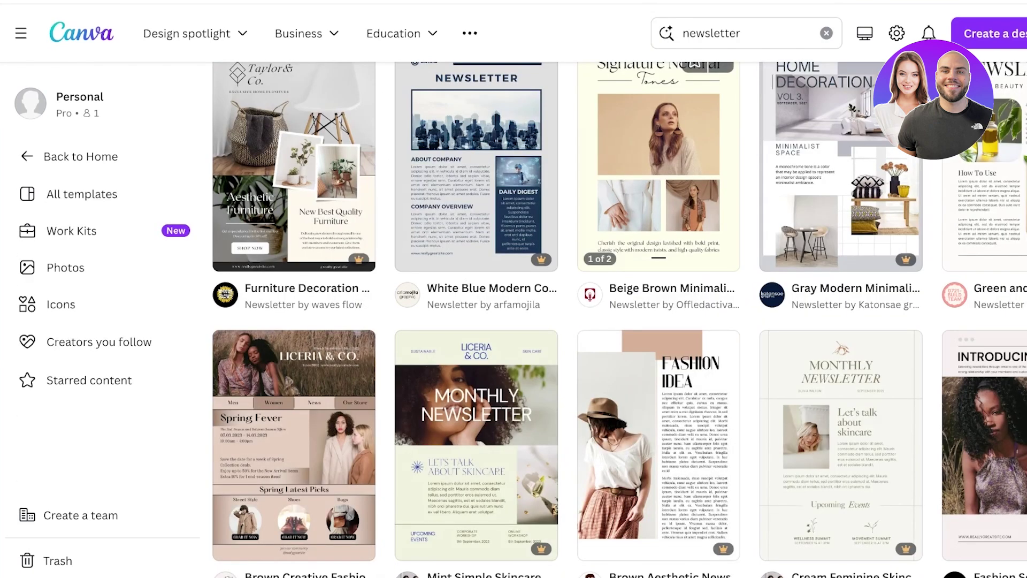
pyautogui.scroll(-20, 615, 321)
pyautogui.scroll(20, 541, 321)
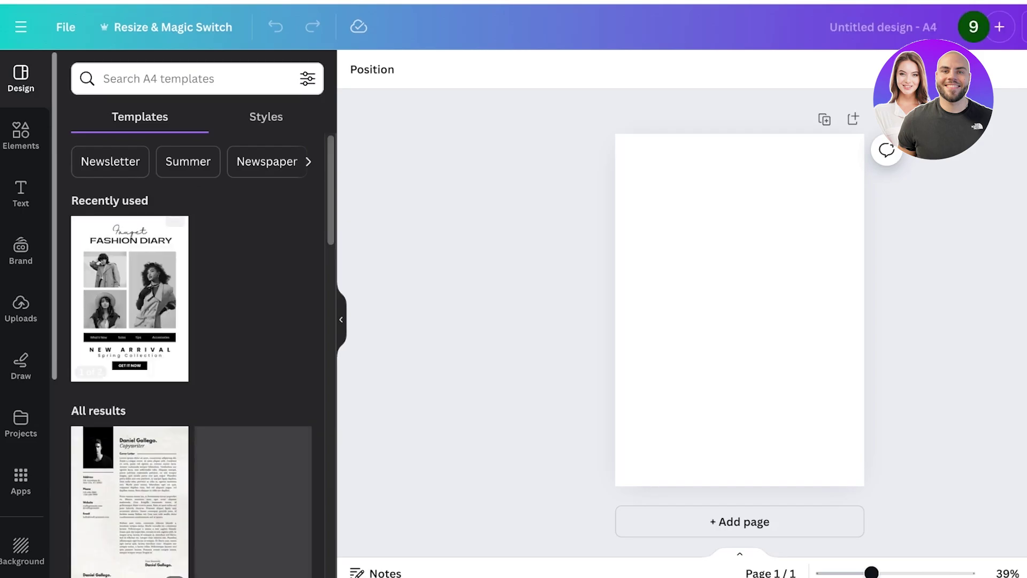
# - Search the A4 templates for "colorful newsletter" and apply the pink and white checkered School Newsletter template to the blank page
pyautogui.click(197, 79)
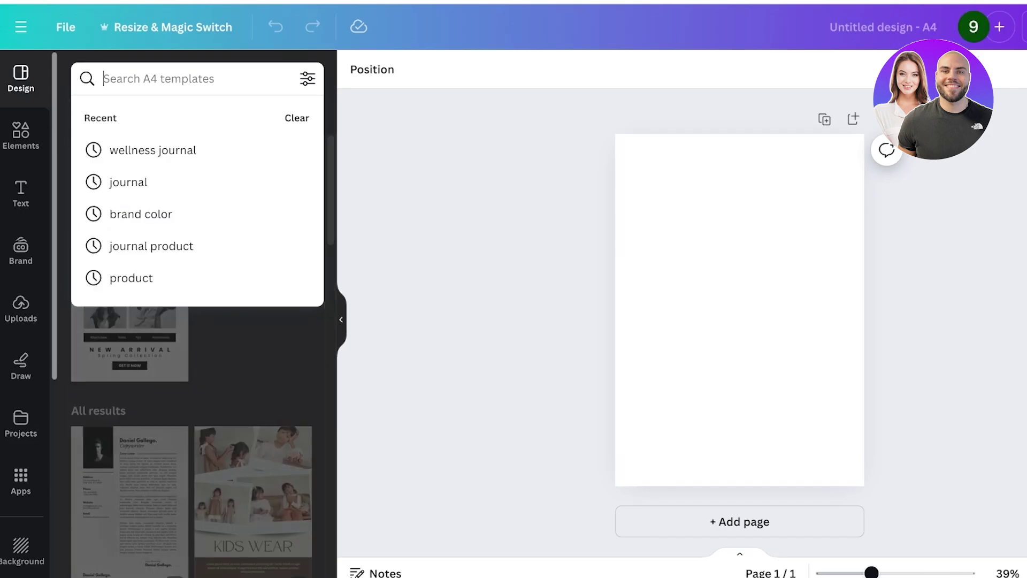
pyautogui.write('colorfu')
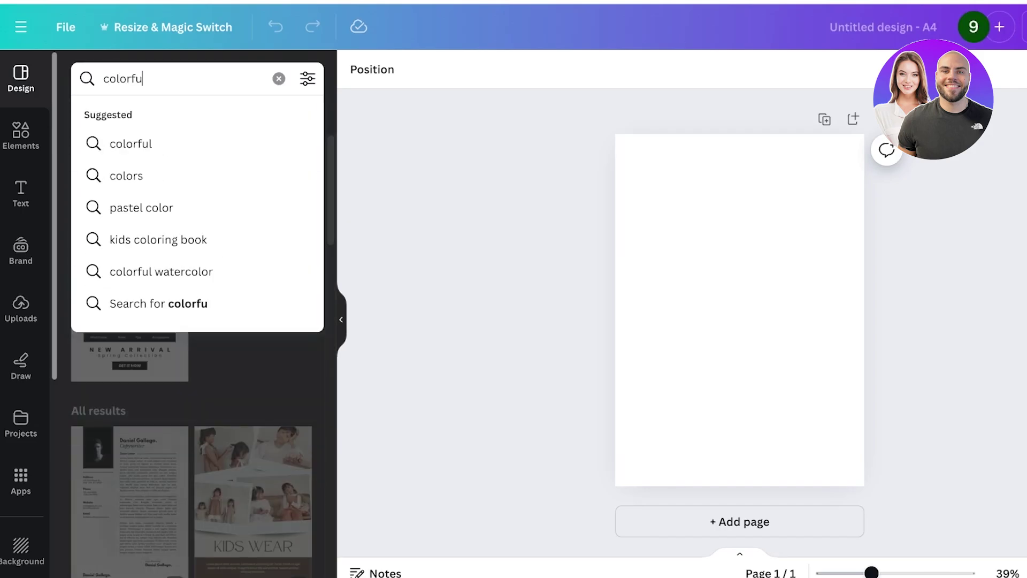
pyautogui.write('l newsletter')
pyautogui.press('Return')
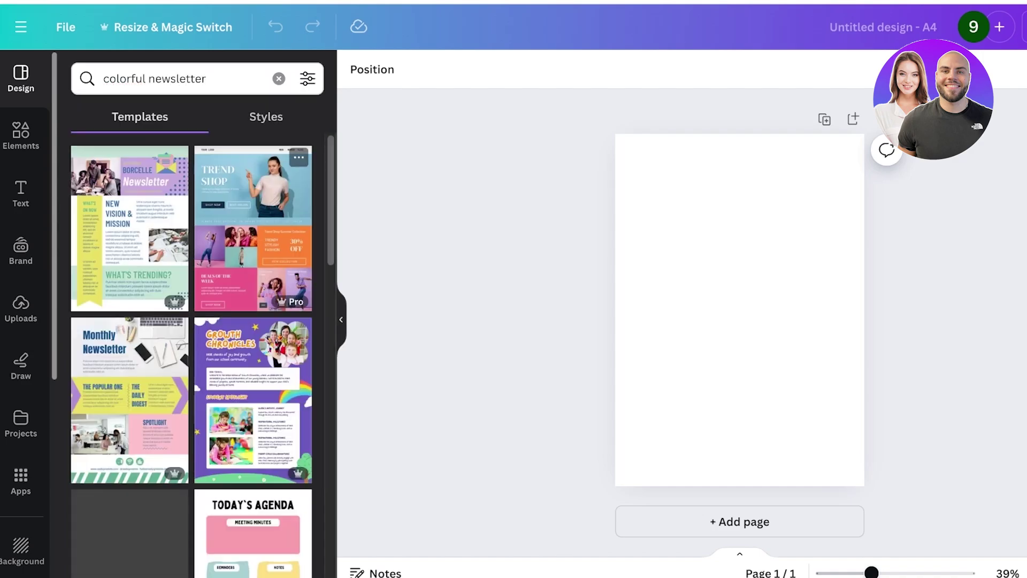
pyautogui.scroll(-5, 129, 337)
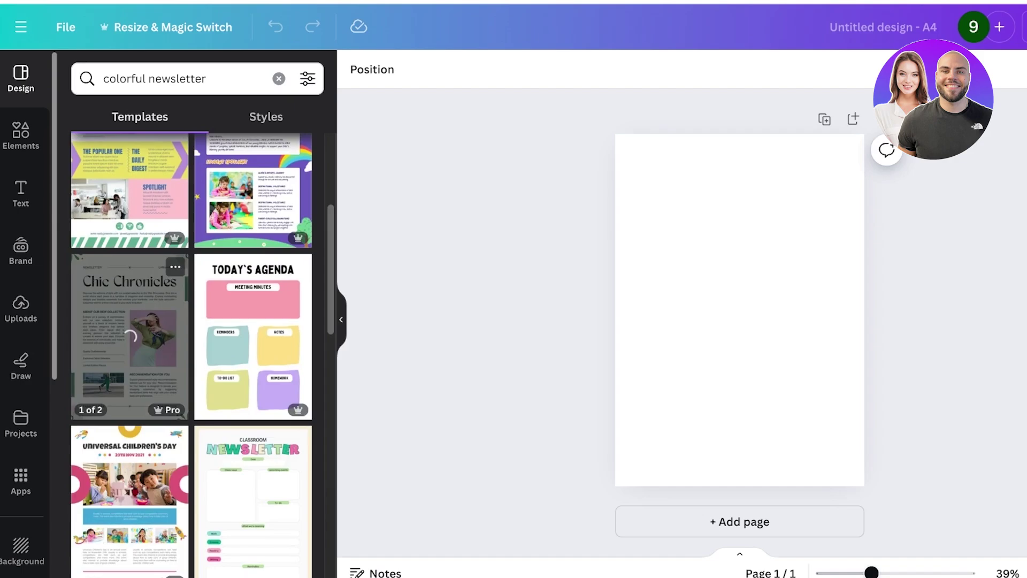
pyautogui.scroll(-6, 130, 337)
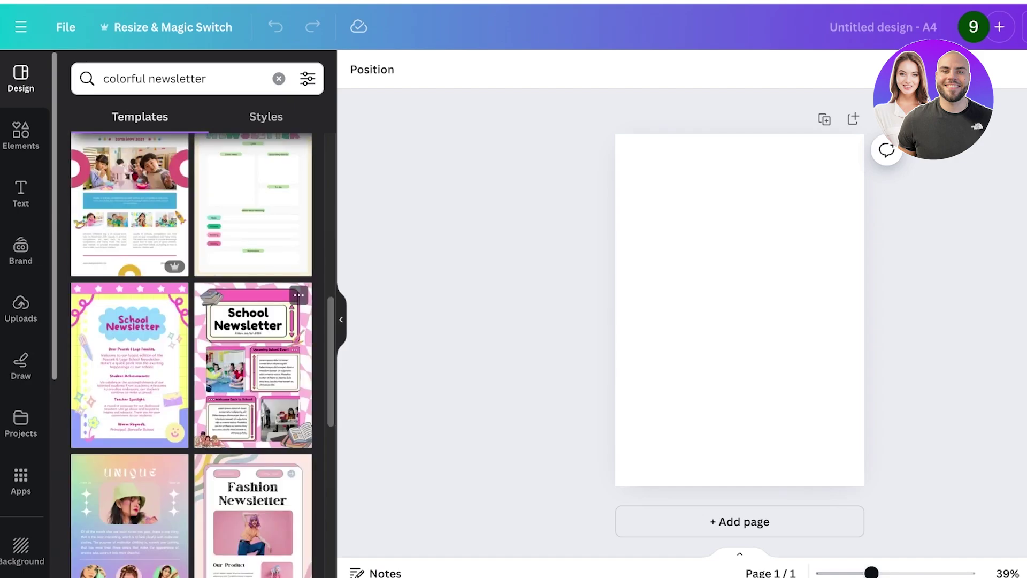
pyautogui.click(251, 364)
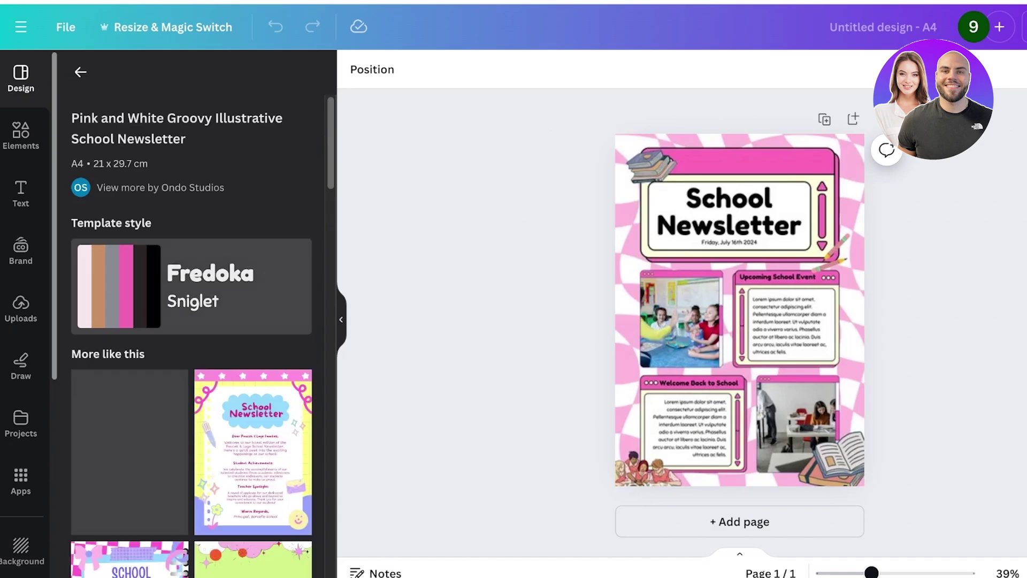
# - Replace the School Newsletter with both pages of the Colorful Creative Fashion Newsletter template from the "colorful newsletter" results
pyautogui.scroll(-7, 252, 310)
pyautogui.scroll(7, 252, 310)
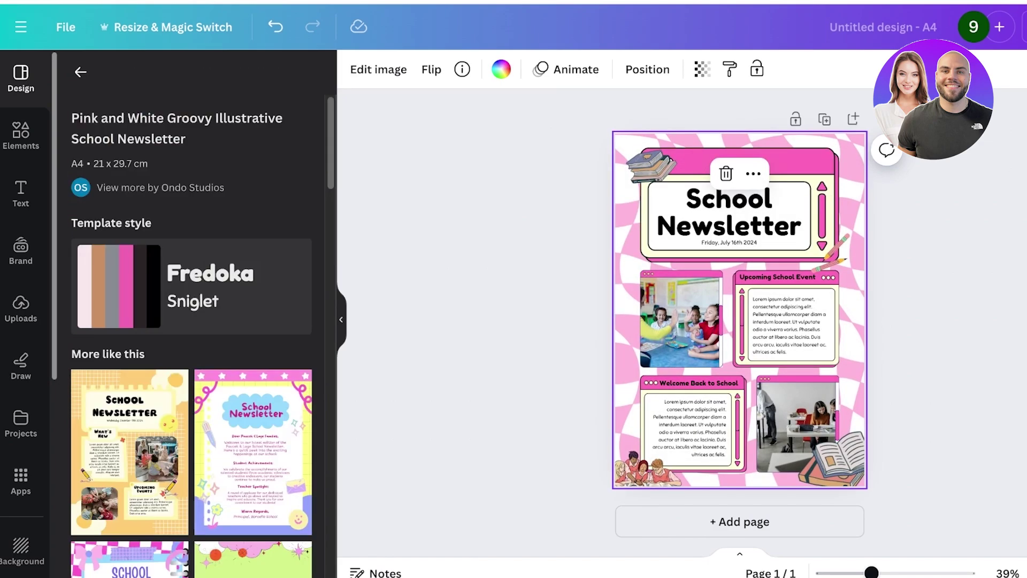
pyautogui.click(80, 72)
pyautogui.scroll(-10, 130, 257)
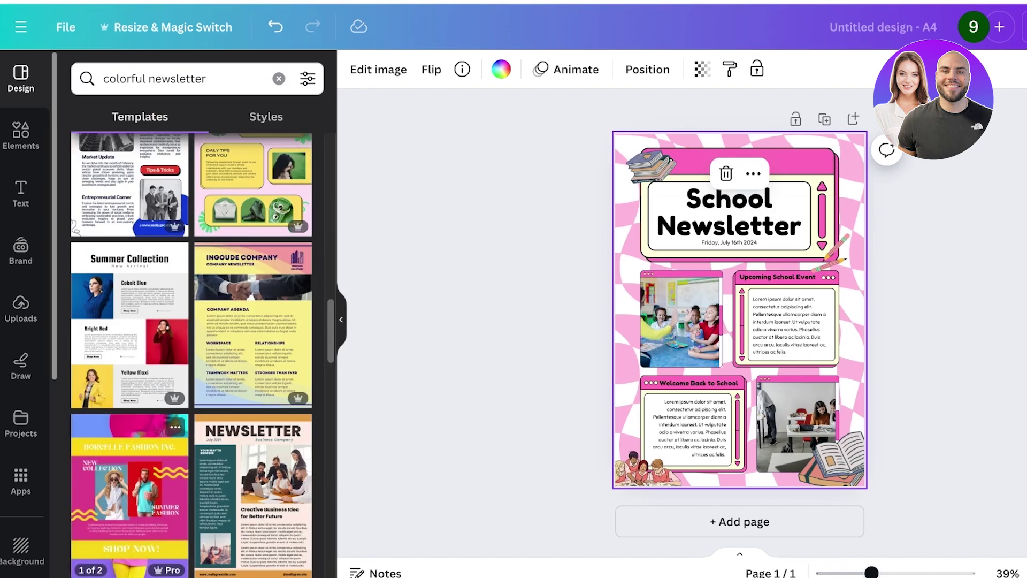
pyautogui.click(130, 492)
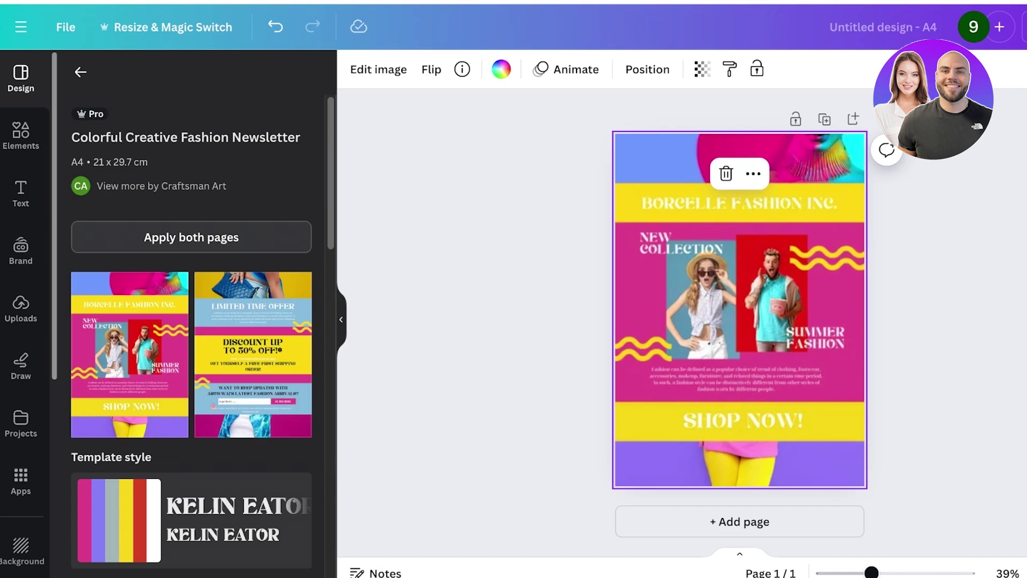
pyautogui.click(80, 72)
pyautogui.scroll(-1, 739, 321)
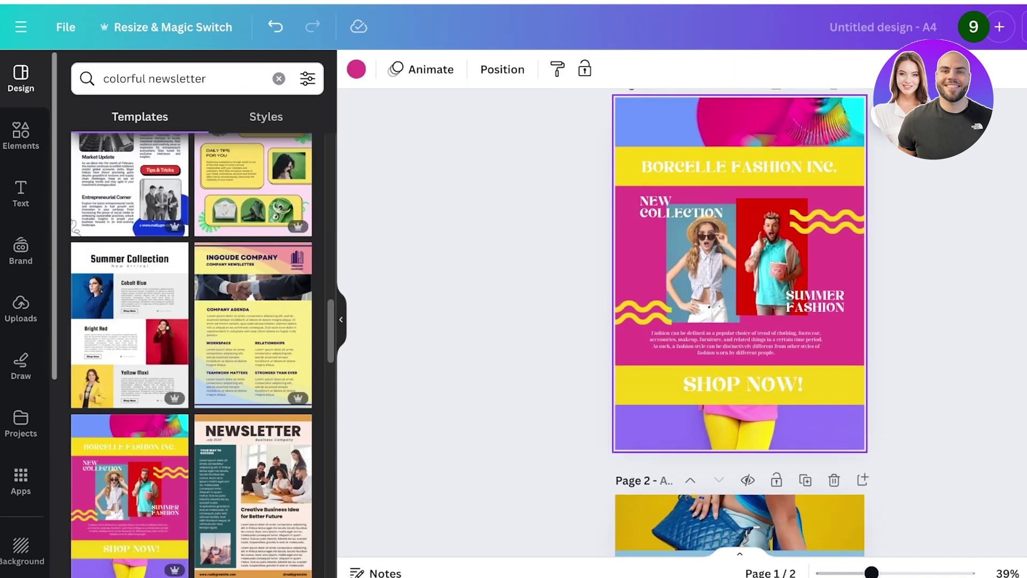
pyautogui.scroll(-6, 739, 321)
pyautogui.scroll(7, 740, 321)
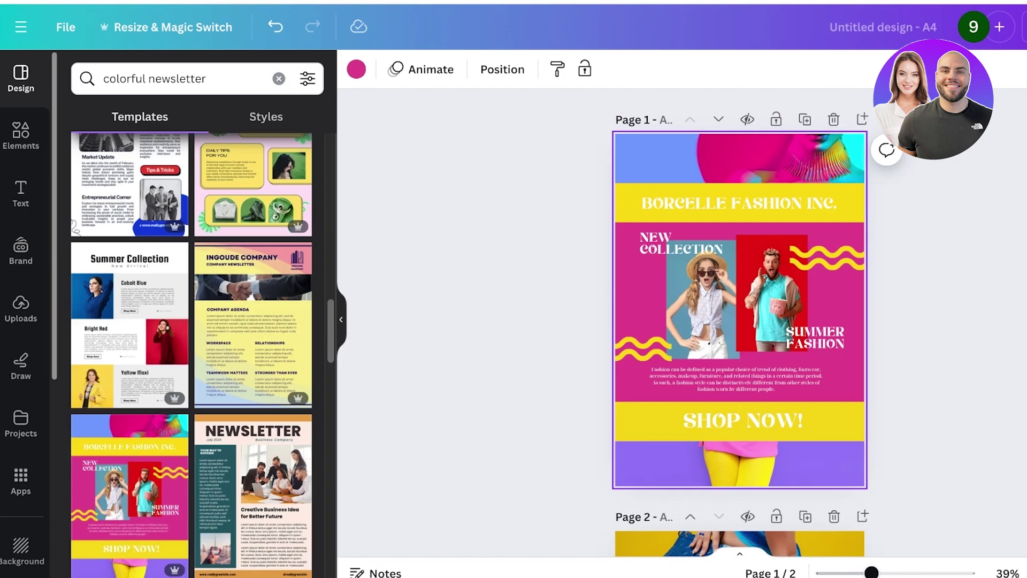
# - Change the company name heading on page 1 to "DURDEN CO."
pyautogui.moveTo(871, 573); pyautogui.dragTo(901, 572)
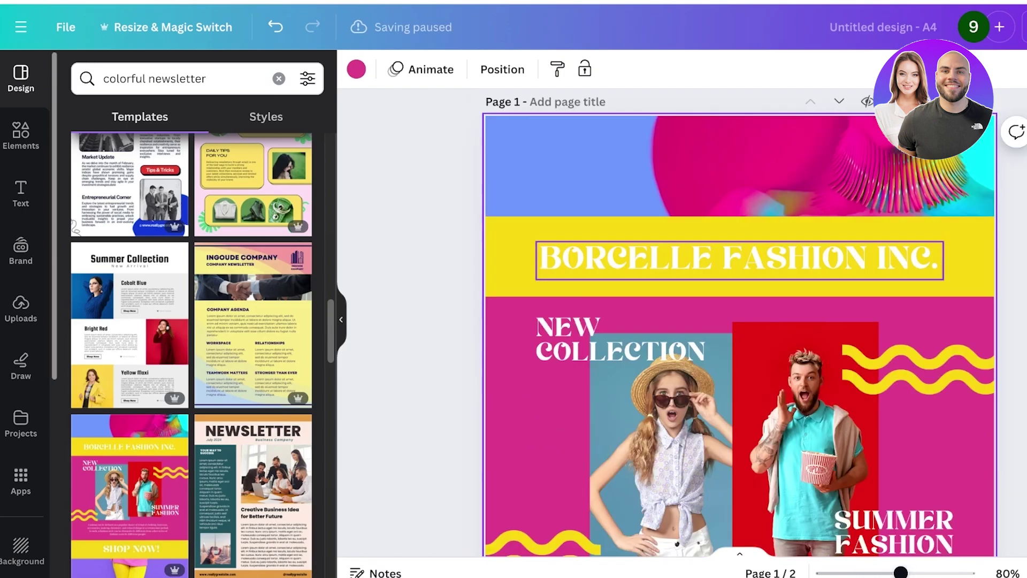
pyautogui.click(740, 260)
pyautogui.doubleClick(741, 276)
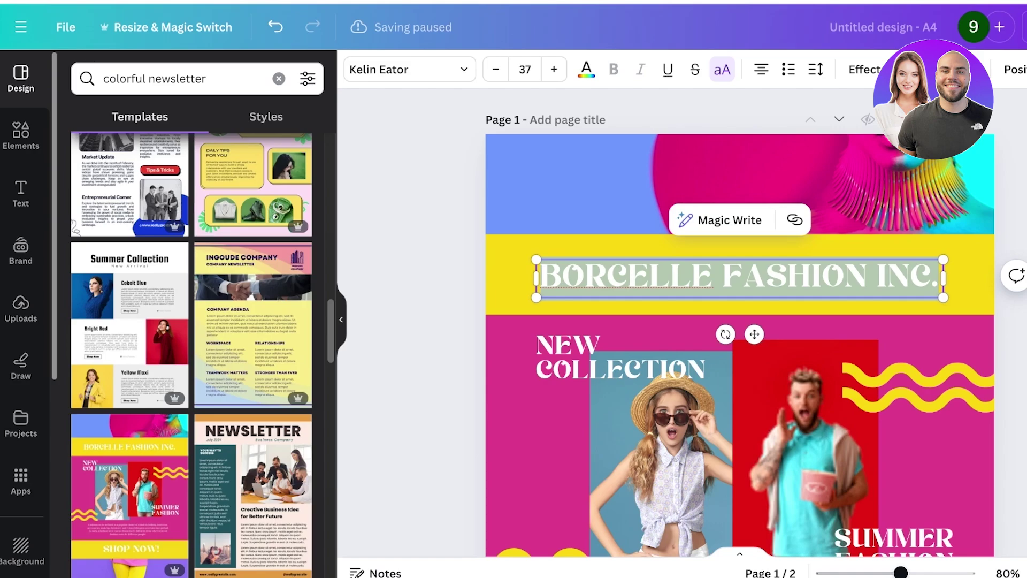
pyautogui.write('DURDEN CO.')
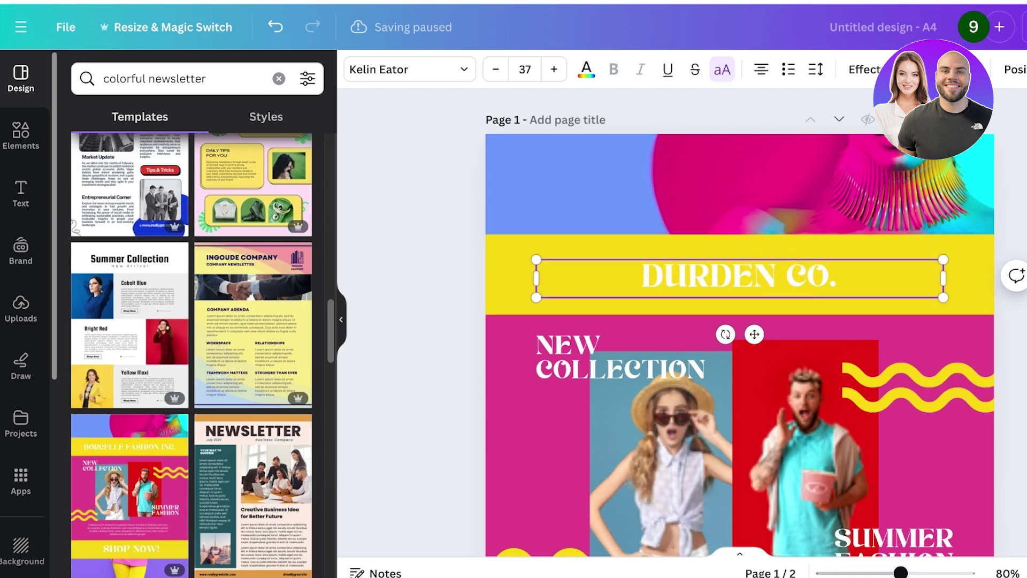
# - Remove the header photo, both central model photos and the bottom photo from page 1, leaving their frames empty
pyautogui.click(740, 184)
pyautogui.press('Delete')
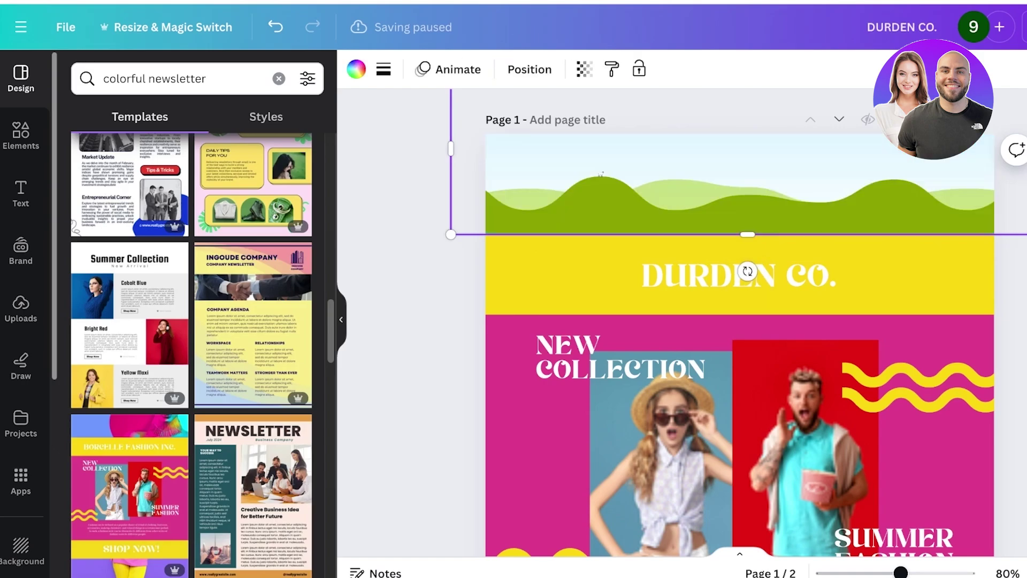
pyautogui.scroll(-1, 740, 240)
pyautogui.click(665, 432)
pyautogui.press('Delete')
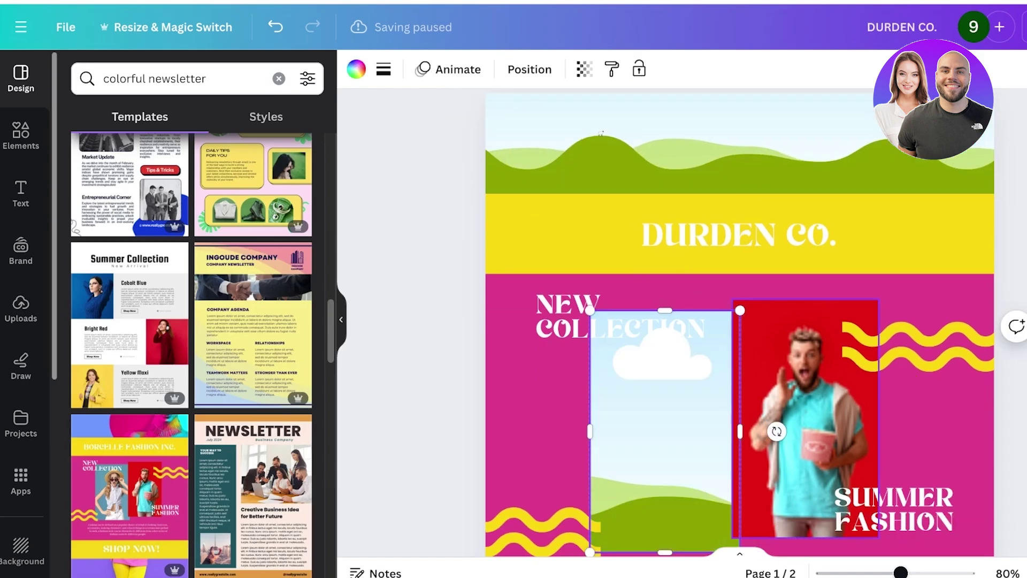
pyautogui.click(806, 418)
pyautogui.press('Delete')
pyautogui.moveTo(901, 574); pyautogui.dragTo(878, 573)
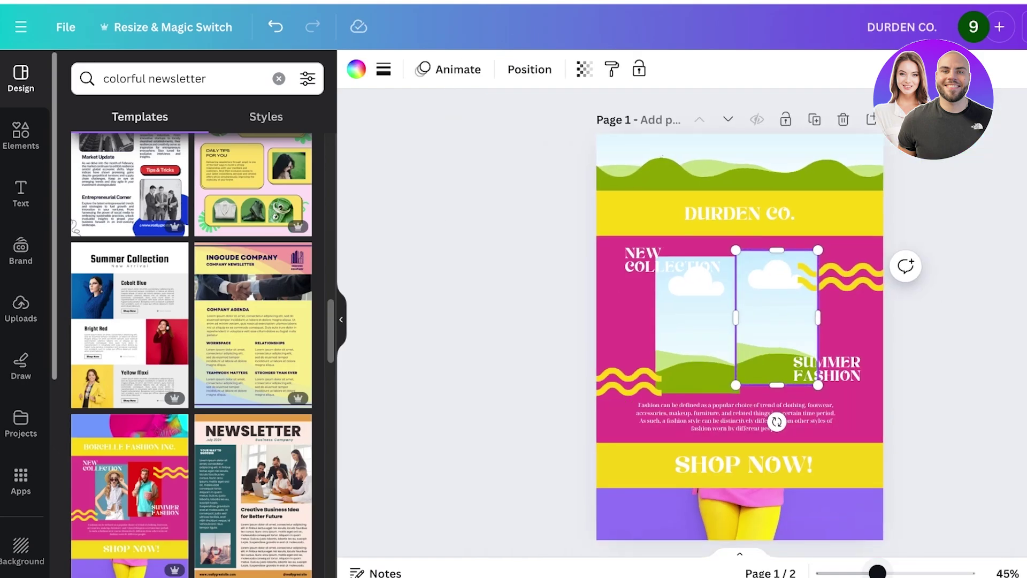
pyautogui.click(740, 517)
pyautogui.press('Delete')
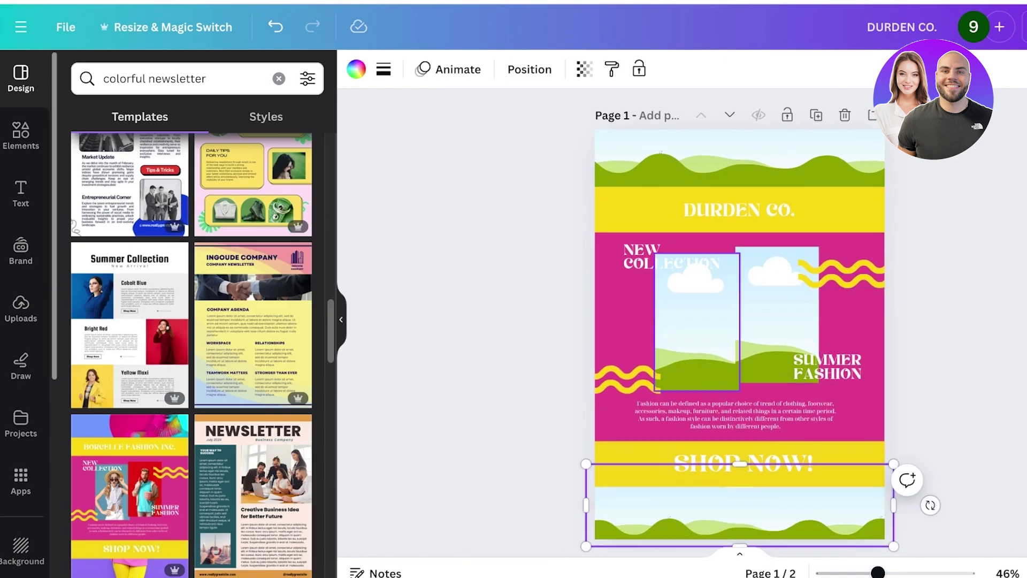
# - Look through the uploaded images for pictures that suit the empty frames
pyautogui.click(21, 136)
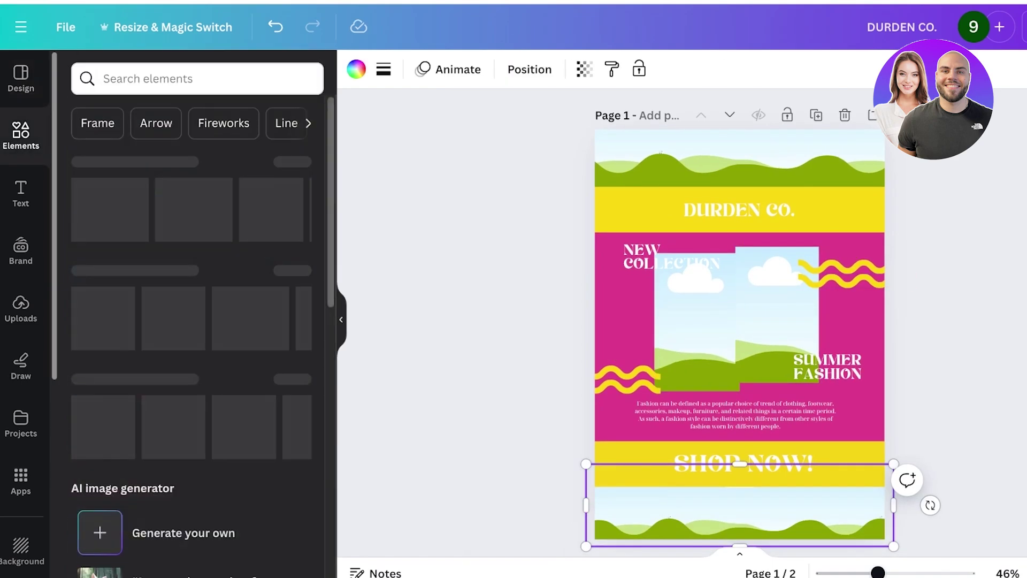
pyautogui.click(182, 79)
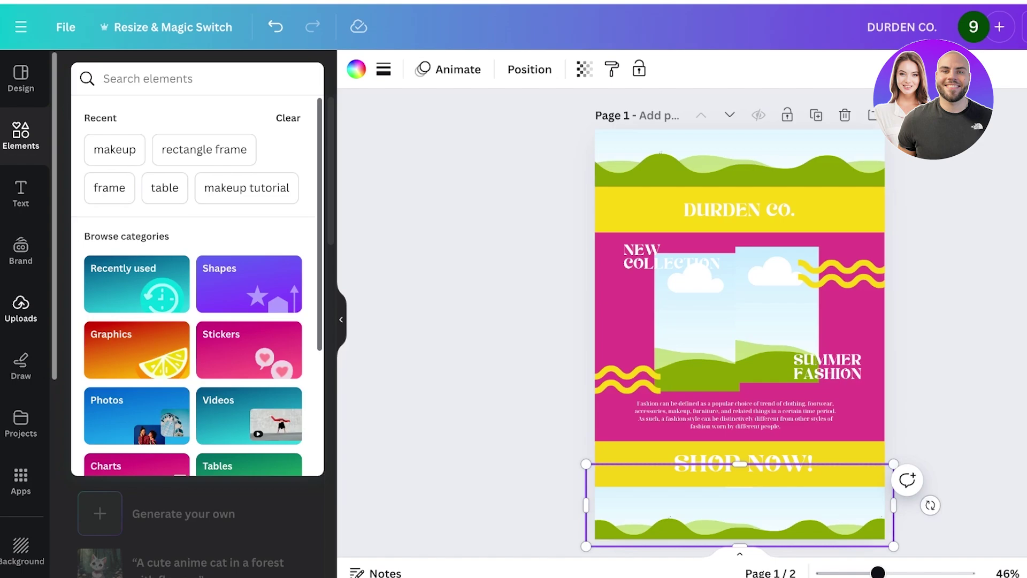
pyautogui.click(21, 307)
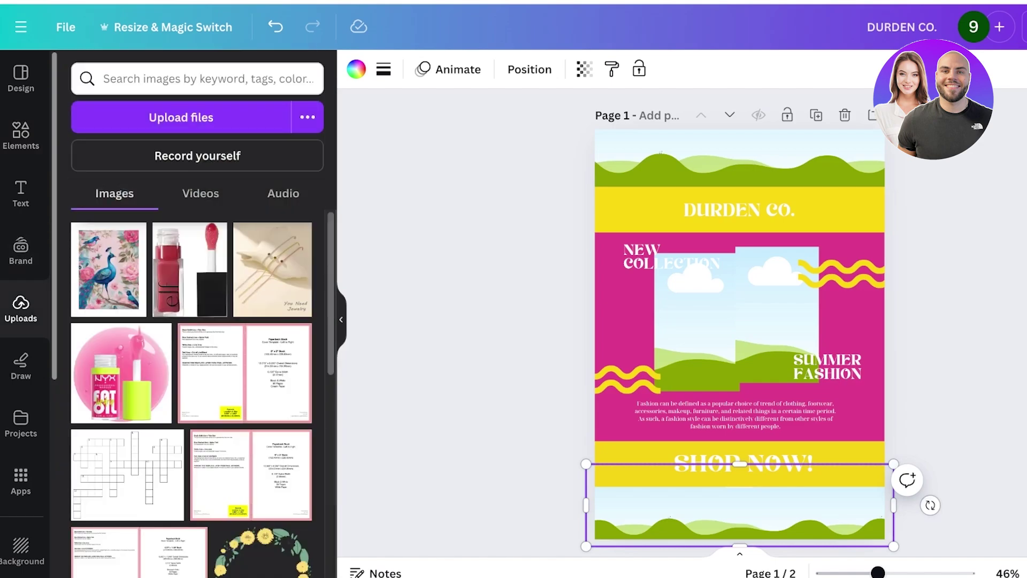
pyautogui.scroll(-3, 120, 373)
pyautogui.scroll(3, 120, 373)
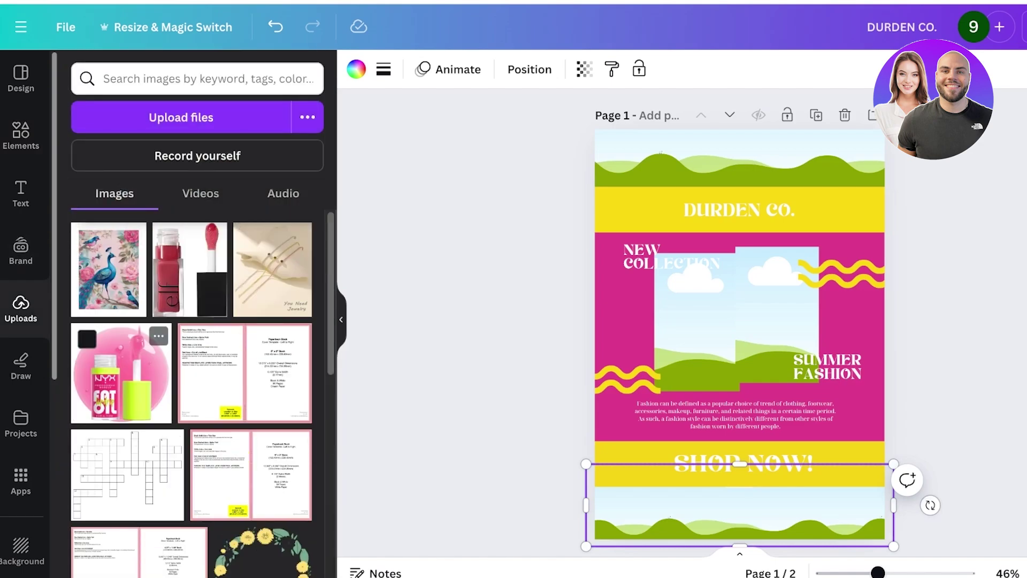
pyautogui.moveTo(121, 373); pyautogui.dragTo(289, 358)
# - Search the elements for "MODEL" and restrict the results to photos
pyautogui.click(21, 135)
pyautogui.click(156, 79)
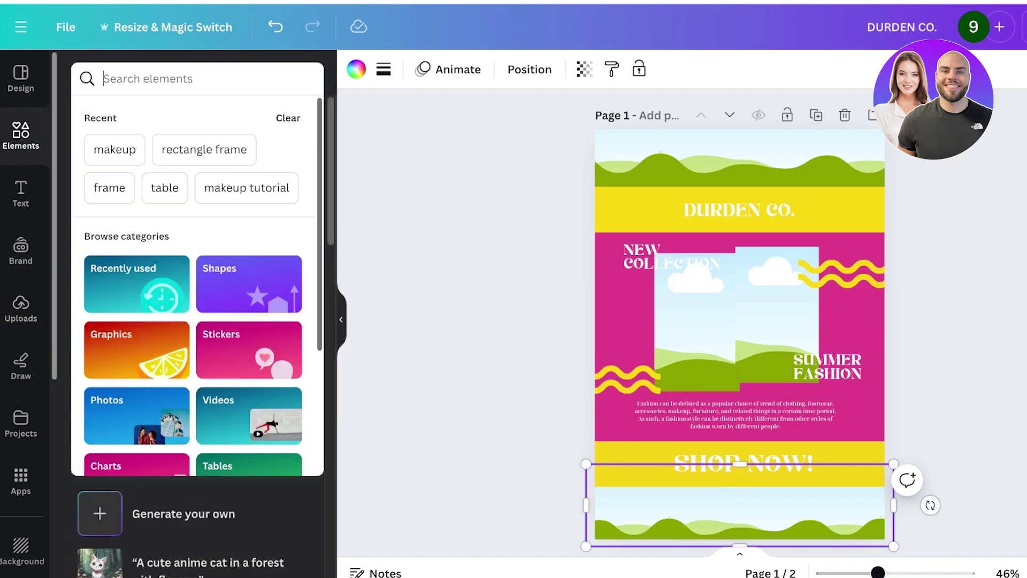
pyautogui.write('MODEL')
pyautogui.press('Return')
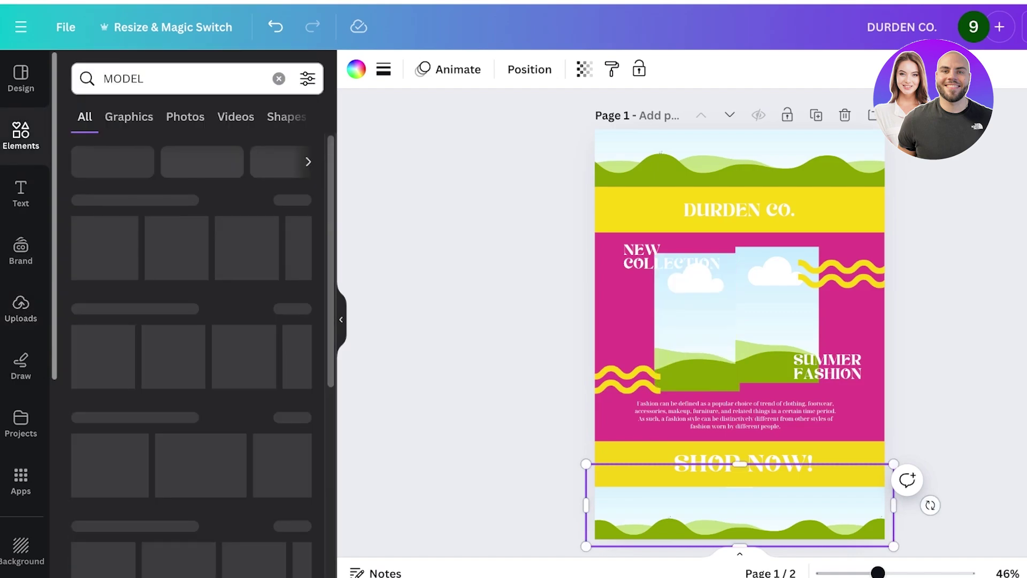
pyautogui.click(186, 117)
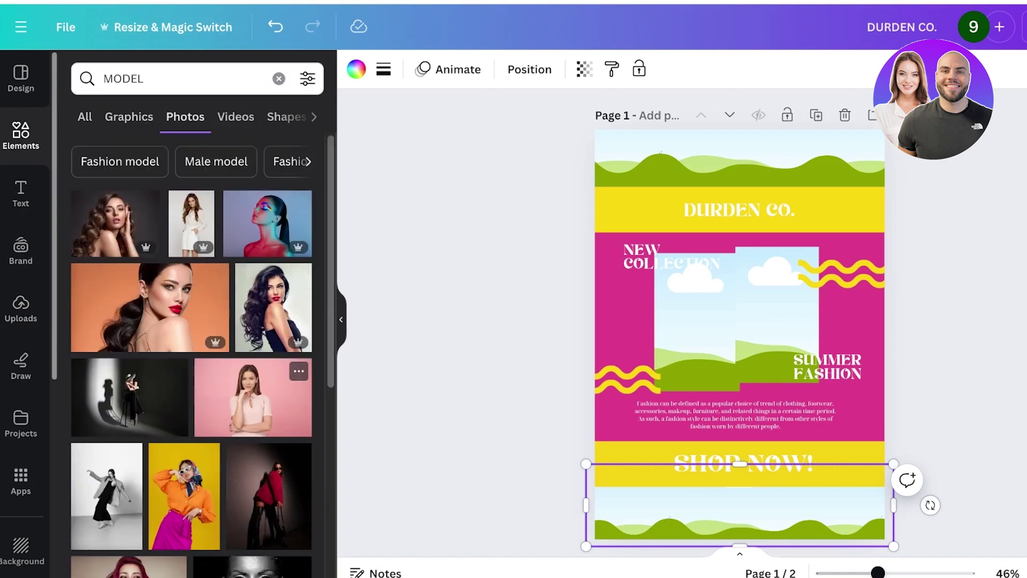
# - Fill page 1's frames with model photos: pink and yellow backgrounds in the centre, black-and-white in the header, red coat at the bottom
pyautogui.moveTo(252, 397); pyautogui.dragTo(695, 321)
pyautogui.moveTo(184, 496); pyautogui.dragTo(777, 315)
pyautogui.moveTo(130, 398); pyautogui.dragTo(740, 158)
pyautogui.scroll(-1, 268, 471)
pyautogui.moveTo(268, 465); pyautogui.dragTo(740, 511)
# - Shift the red-coat photo down inside page 1's bottom frame so the model's face falls within the crop
pyautogui.doubleClick(740, 505)
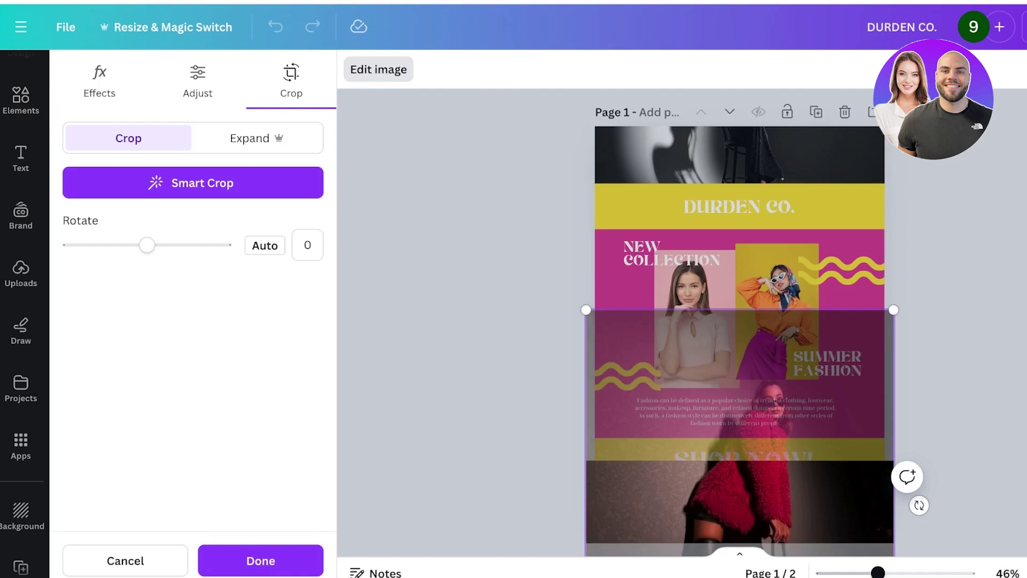
pyautogui.moveTo(740, 455); pyautogui.dragTo(740, 552)
pyautogui.press('Return')
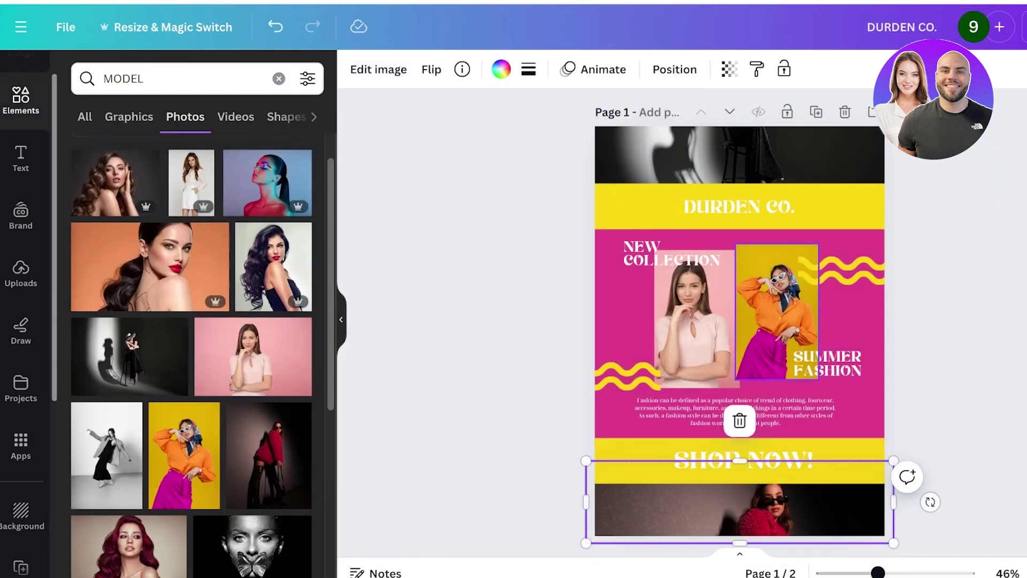
# - Remove the top handbag photo and the bottom blue-shirt photo from page 2, leaving their frames empty
pyautogui.scroll(-5, 740, 321)
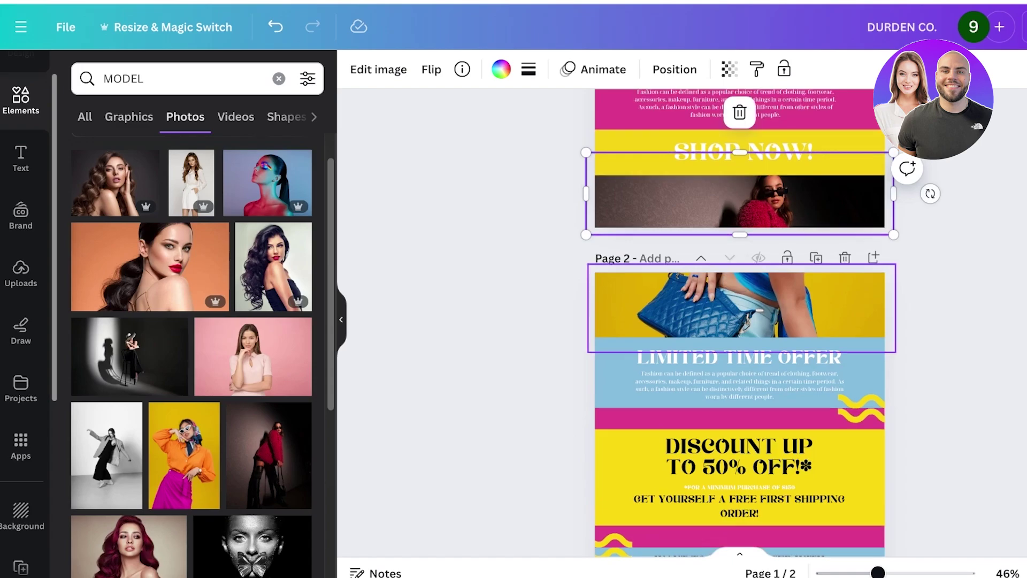
pyautogui.click(740, 305)
pyautogui.press('Delete')
pyautogui.scroll(-4, 740, 283)
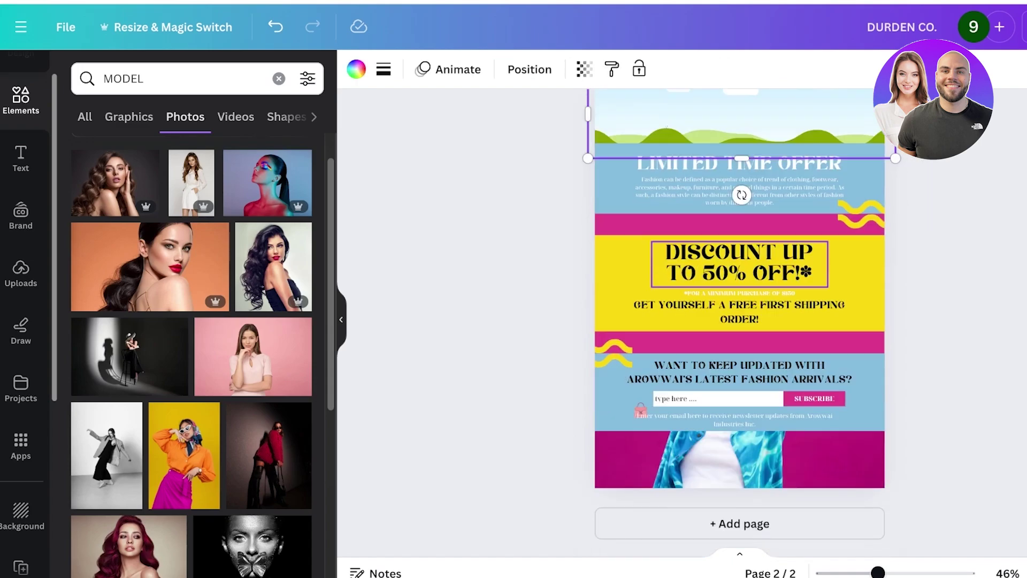
pyautogui.click(740, 458)
pyautogui.press('Delete')
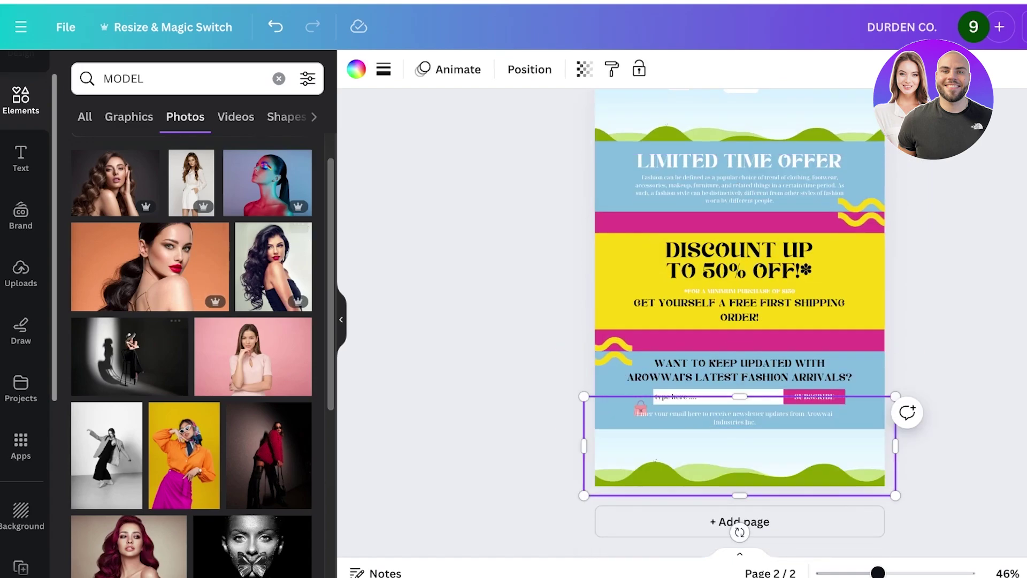
# - Fill page 2's bottom frame with the pink feathery model photo and its top frame with the neon-lit profile photo
pyautogui.scroll(-5, 230, 348)
pyautogui.moveTo(230, 348); pyautogui.dragTo(740, 508)
pyautogui.doubleClick(740, 455)
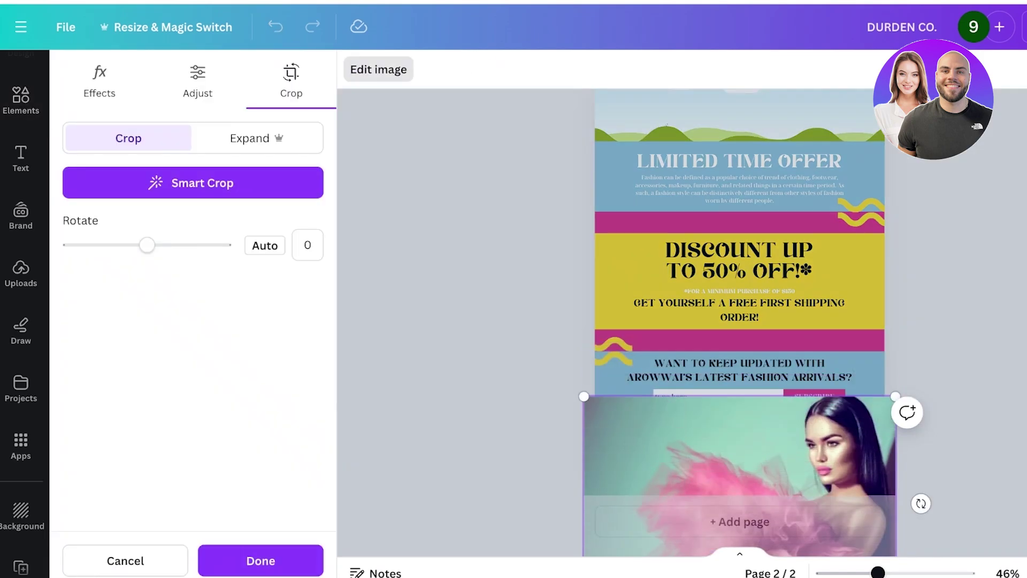
pyautogui.click(260, 560)
pyautogui.scroll(-4, 191, 353)
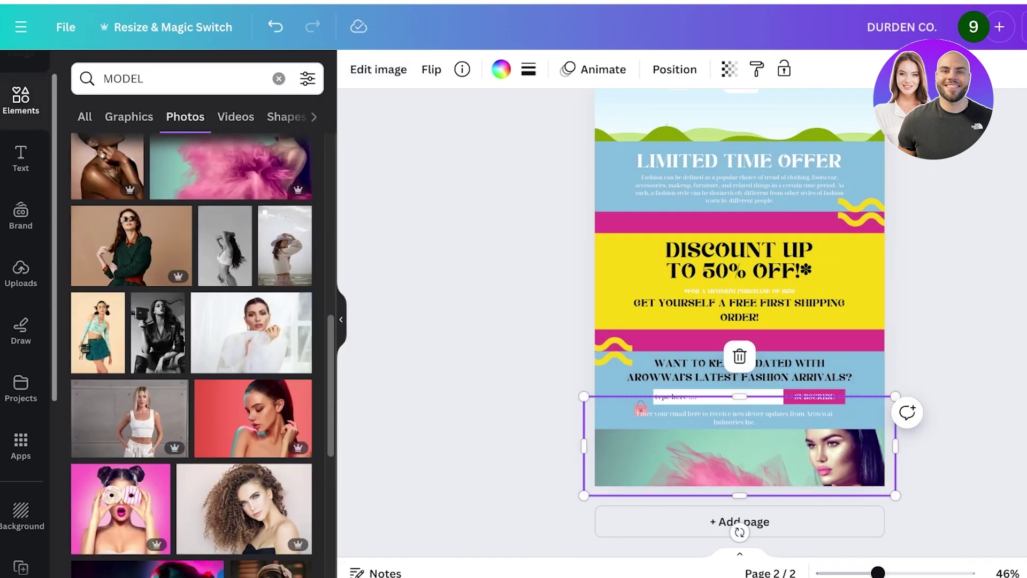
pyautogui.scroll(-4, 191, 353)
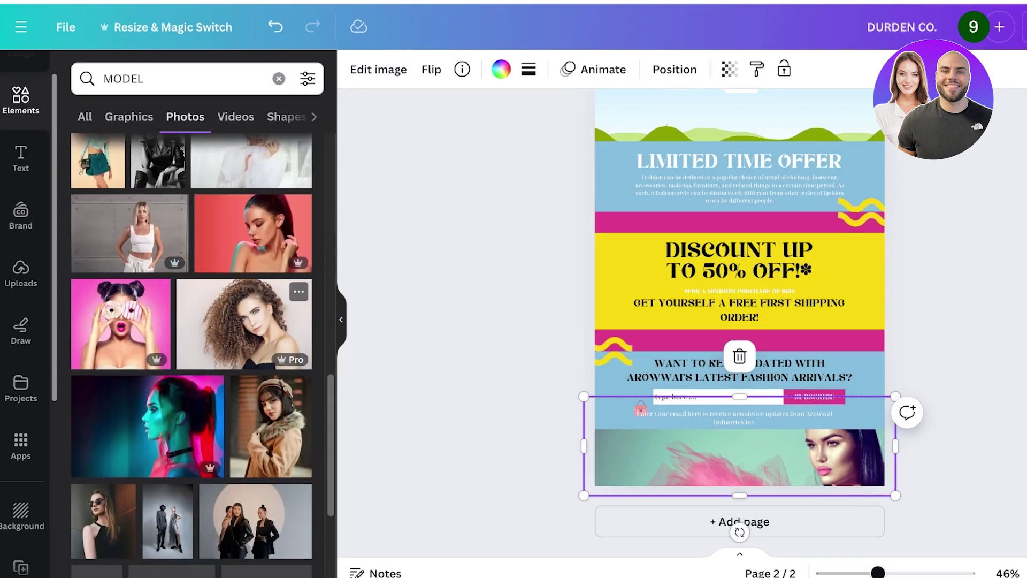
pyautogui.moveTo(147, 425); pyautogui.dragTo(784, 164)
# - Copy the "The Timeless Appeal of Elegance" paragraph from ChatGPT and replace page 1's body paragraph in Canva with it
pyautogui.scroll(9, 738, 321)
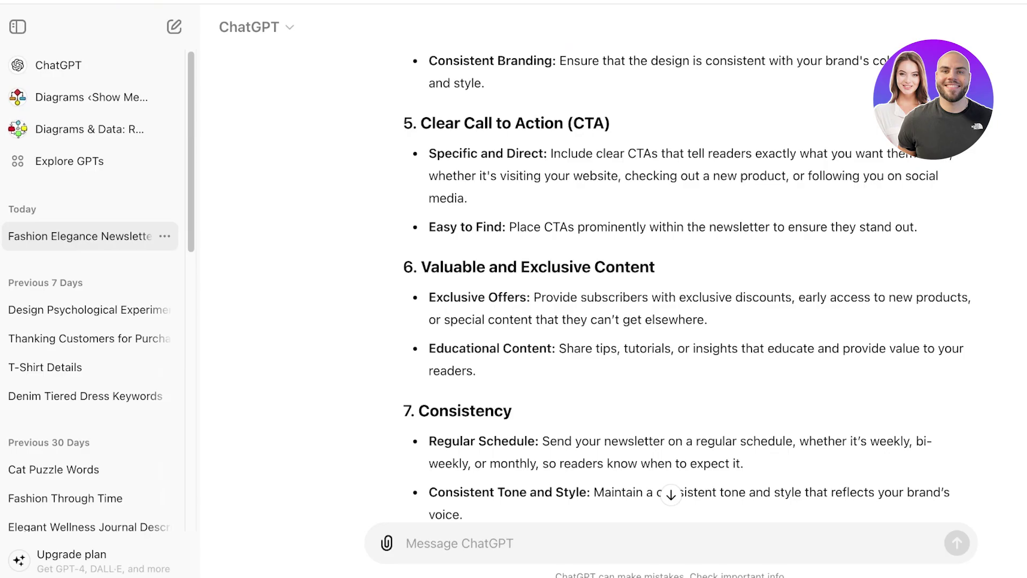
pyautogui.scroll(10, 687, 284)
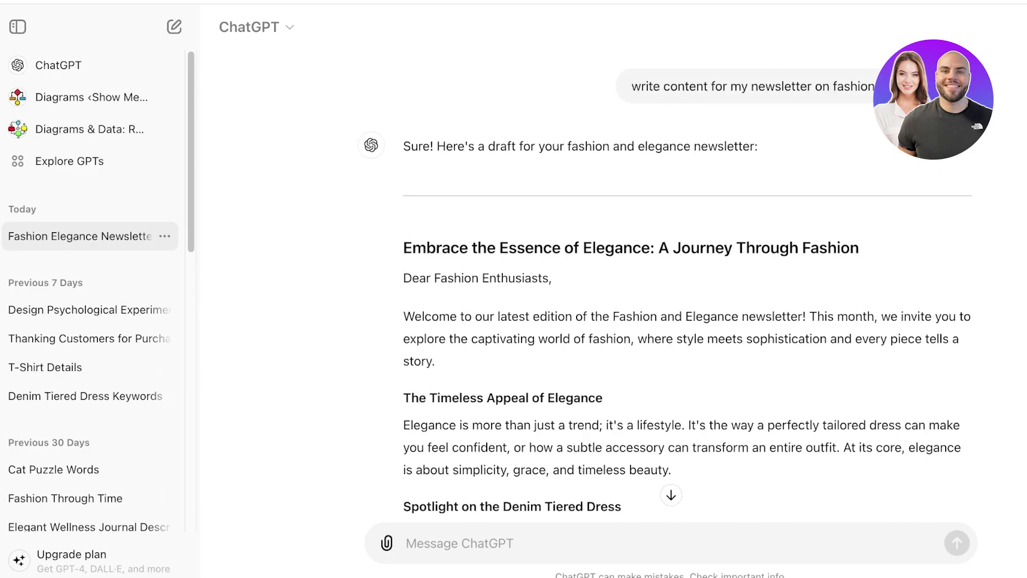
pyautogui.scroll(-3, 687, 286)
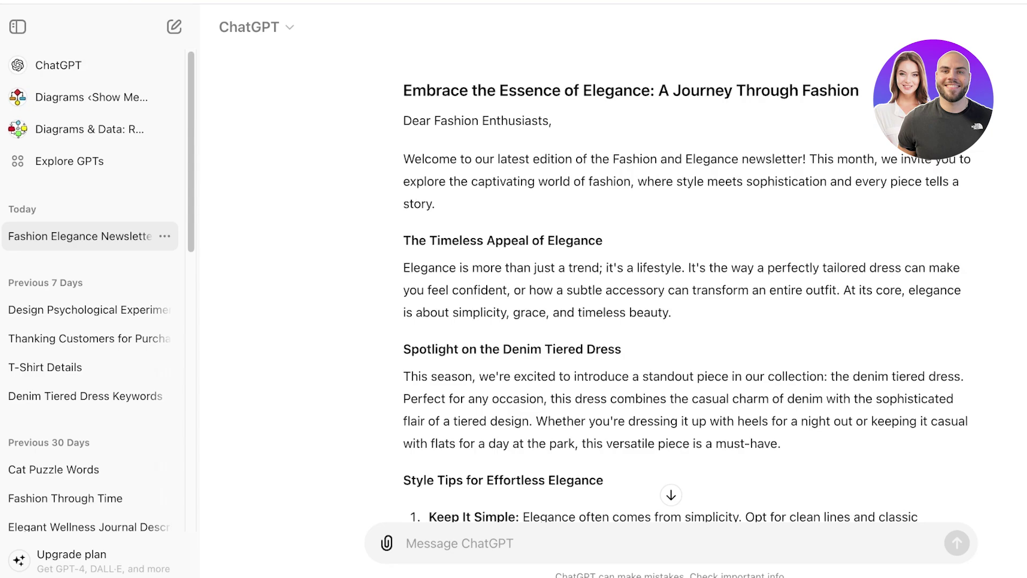
pyautogui.tripleClick(685, 290)
pyautogui.hotkey('ctrl', 'c')
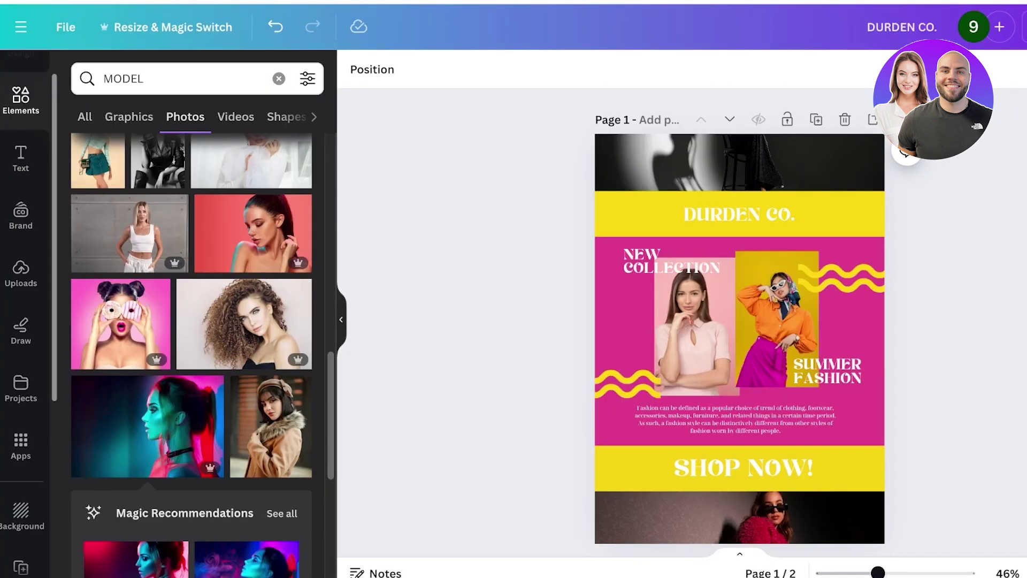
pyautogui.doubleClick(735, 419)
pyautogui.hotkey('ctrl', 'v')
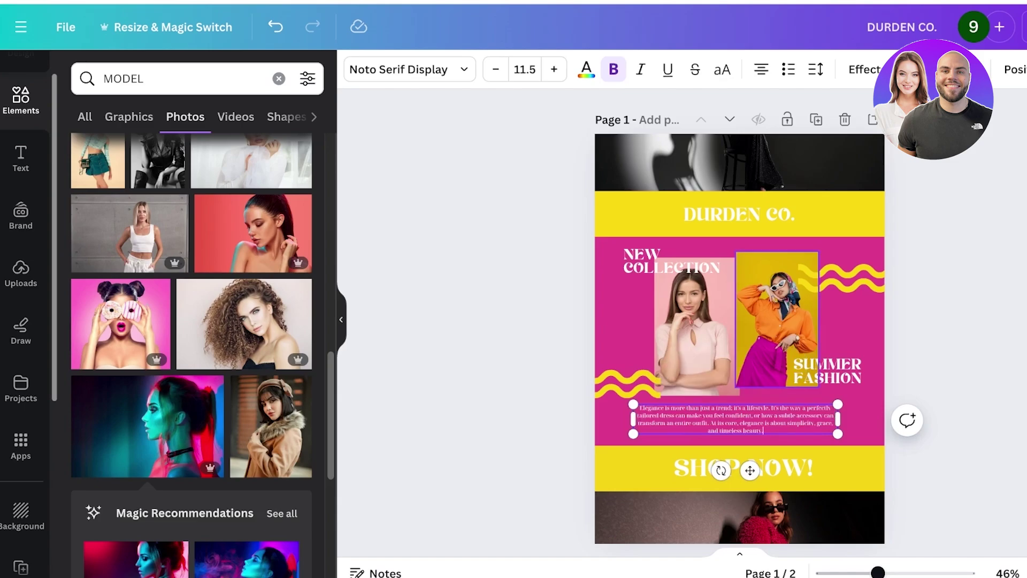
# - Remove the pink "SUBSCRIBE" button and the "type here ...." field from page 2's lower blue section
pyautogui.scroll(-4, 740, 321)
pyautogui.scroll(-3, 740, 305)
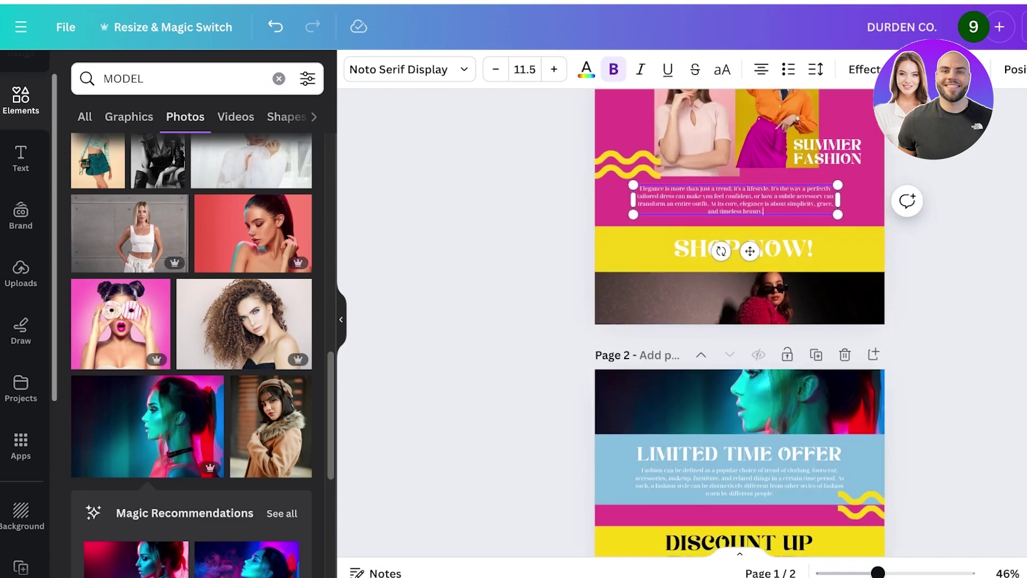
pyautogui.scroll(-1, 740, 305)
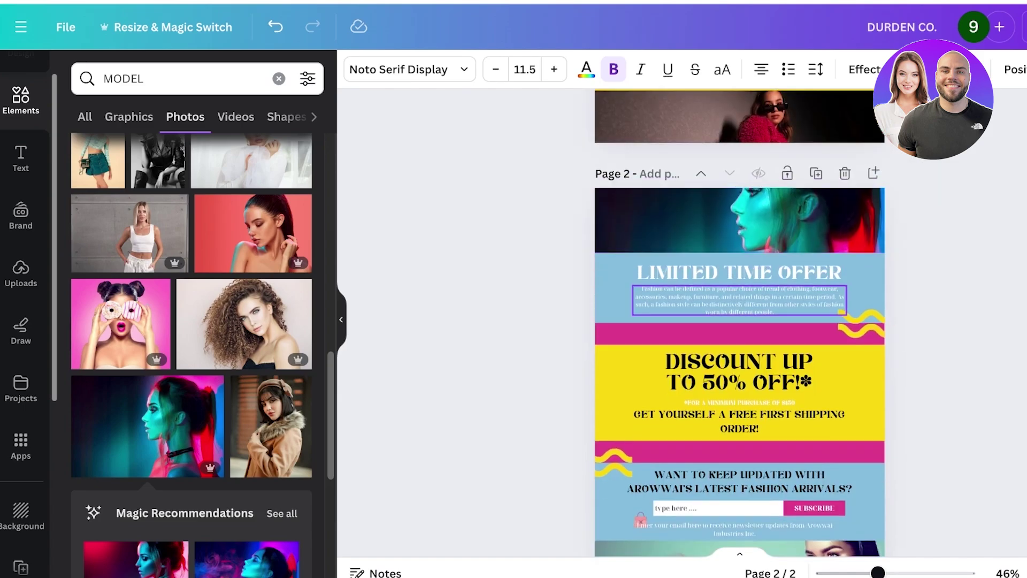
pyautogui.click(740, 301)
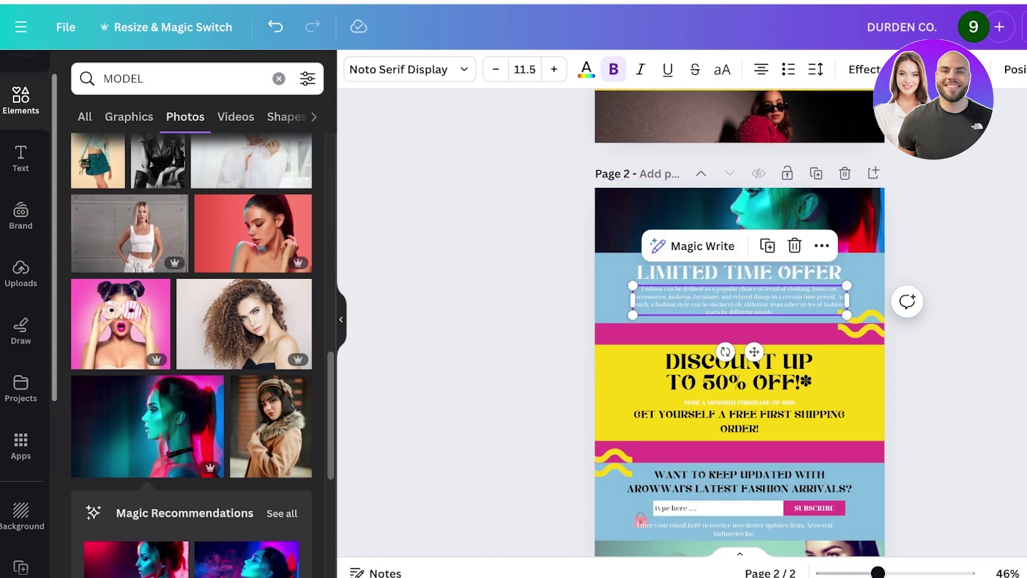
pyautogui.scroll(-1, 740, 332)
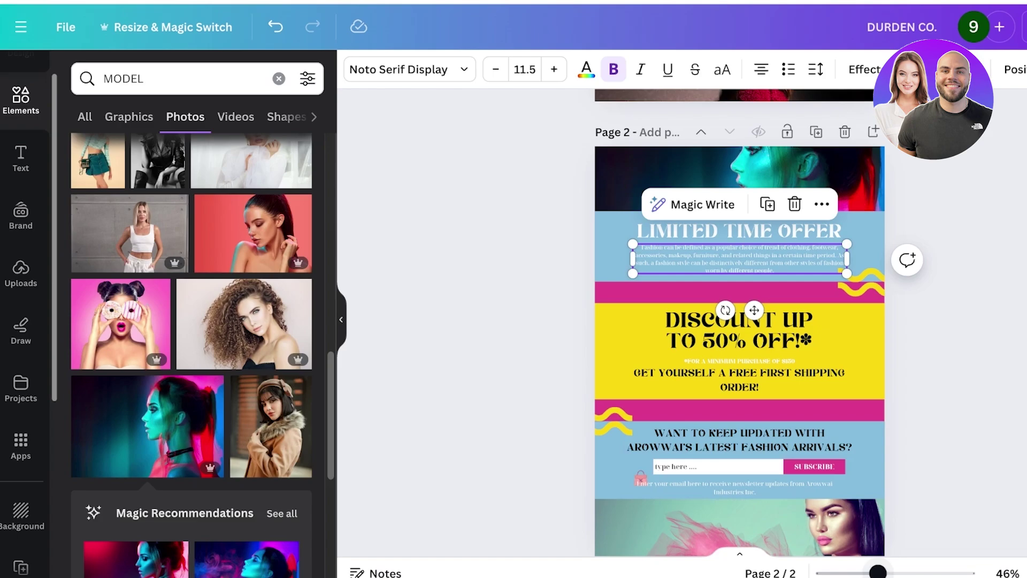
pyautogui.moveTo(878, 574); pyautogui.dragTo(890, 573)
pyautogui.scroll(-3, 803, 364)
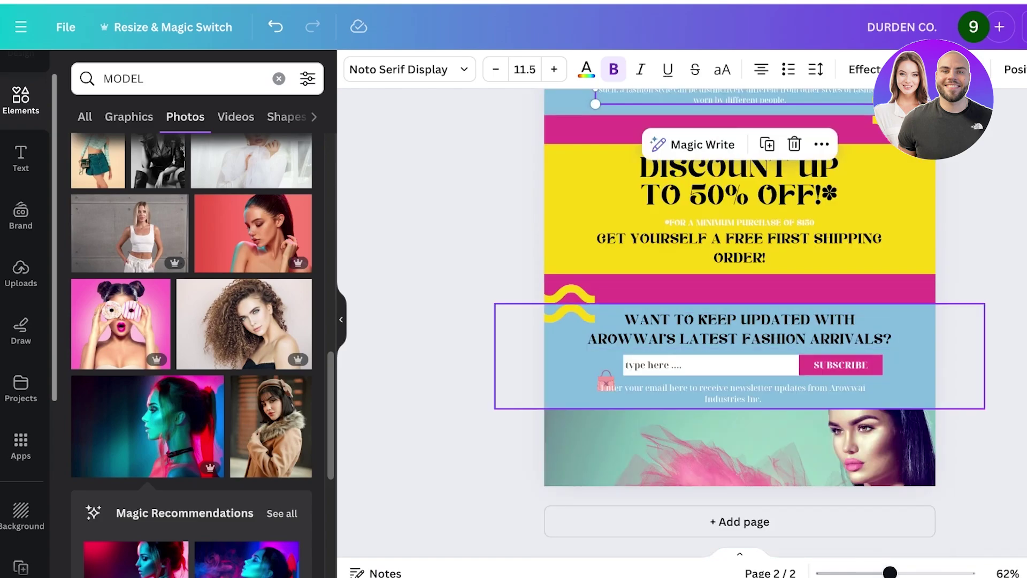
pyautogui.click(842, 364)
pyautogui.press('Delete')
pyautogui.click(739, 365)
pyautogui.press('Delete')
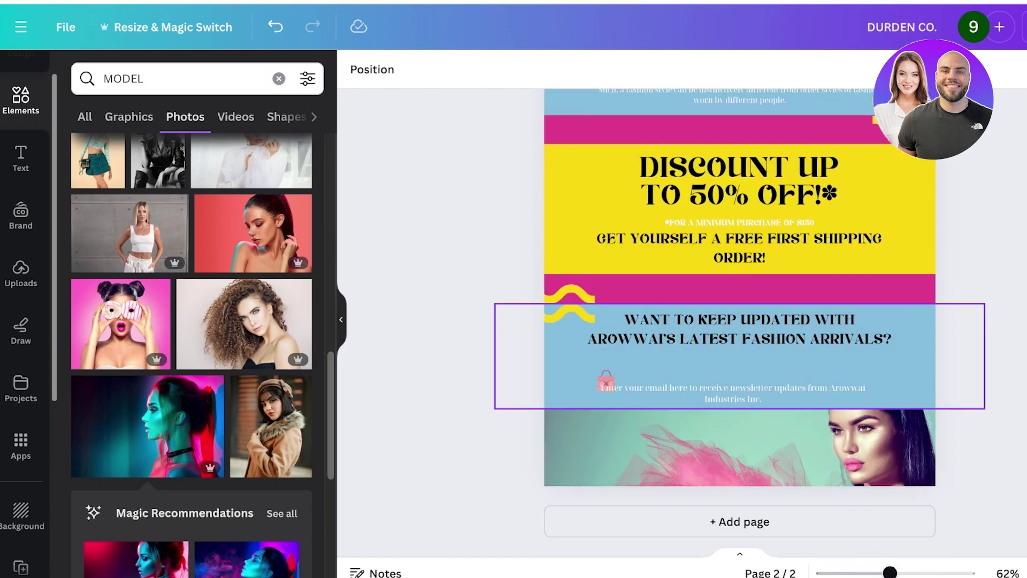
# - Delete the fashion arrivals heading, the newsletter e-mail note and the small handbag graphic from page 2's lower blue section
pyautogui.click(740, 337)
pyautogui.press('Delete')
pyautogui.click(736, 419)
pyautogui.click(734, 392)
pyautogui.press('Delete')
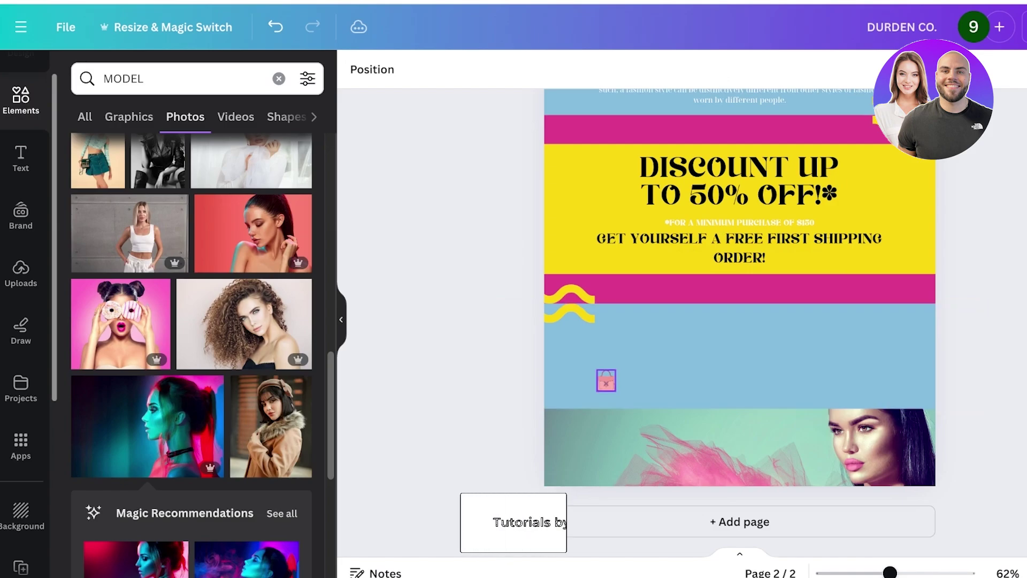
pyautogui.click(606, 382)
pyautogui.press('Delete')
# - Copy the "Style Tips for Effortless Elegance" section with its four tips from ChatGPT and paste it onto page 2 in Canva
pyautogui.scroll(1, 740, 256)
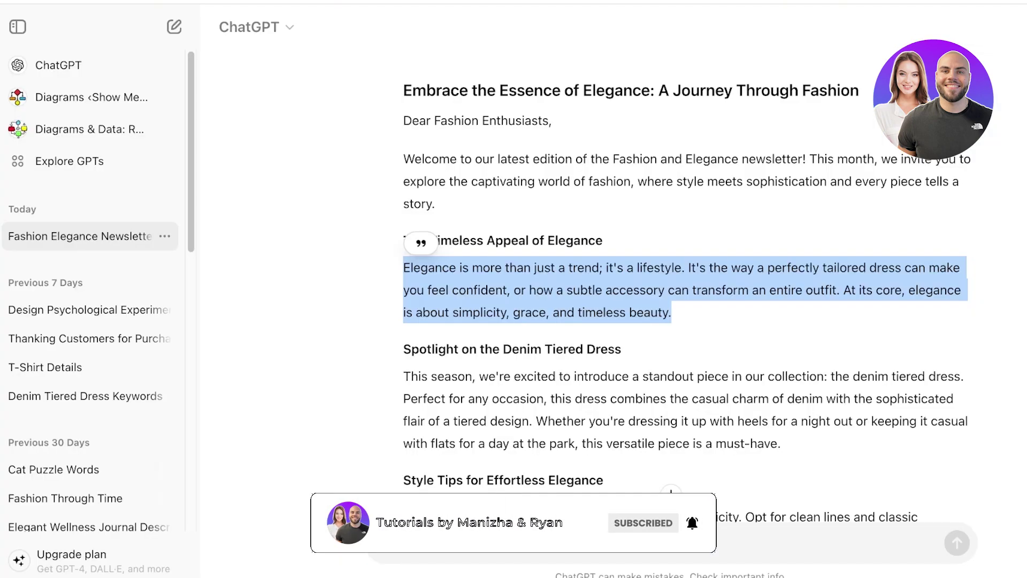
pyautogui.scroll(-8, 679, 289)
pyautogui.scroll(3, 680, 289)
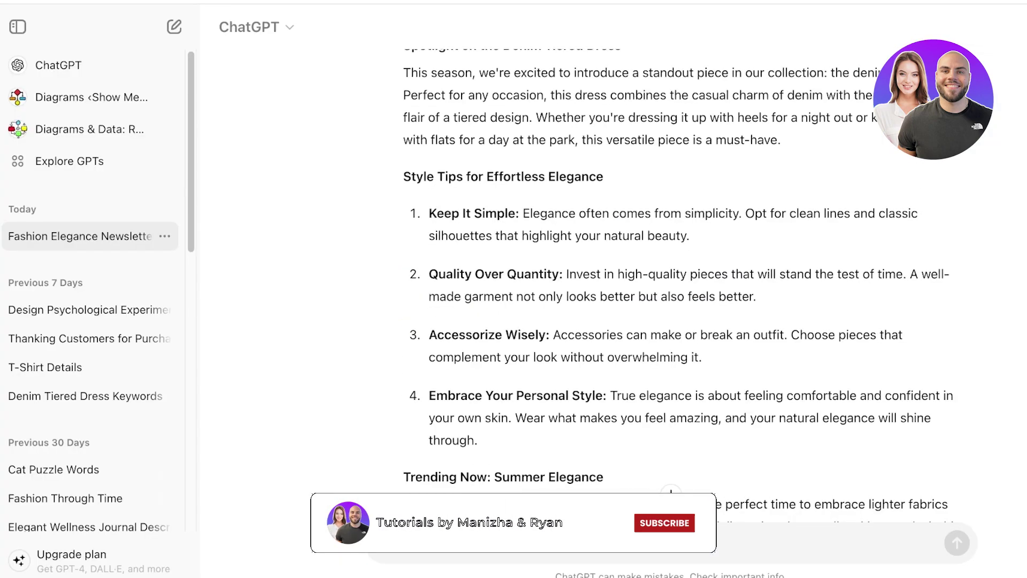
pyautogui.moveTo(404, 177); pyautogui.dragTo(478, 440)
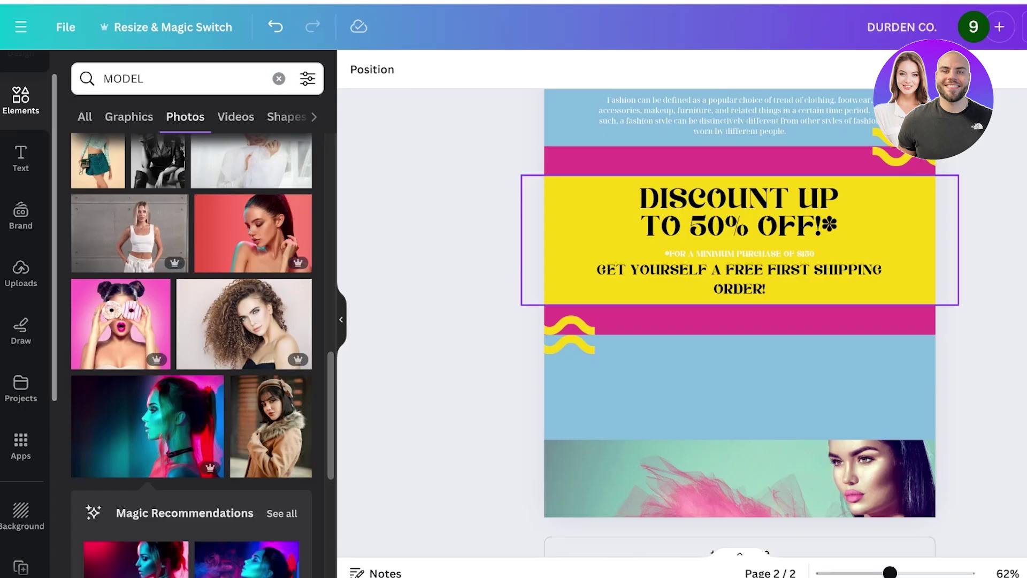
pyautogui.write('Style Tips for Effortless Elegance Keep It Simple: Elegance often comes from simplicity. Opt for clean lines and classic silhouettes that highlight your natural beauty. Quality Over Quantity: Invest in high-quality pieces that will stand the test of time. A well-made garment not only looks better but also feels better. Accessorize Wisely: Accessories can make or break an outfit. Choose pieces that complement your look without overwhelming it. Embrace Your Personal Style: True elegance is about feeling comfortable and confident in your own skin. Wear what makes you feel amazing, and your natural elegance will shine through.')
# - Widen the pasted style tips text box and move it down onto page 2's lower blue section
pyautogui.moveTo(896, 378); pyautogui.dragTo(765, 369)
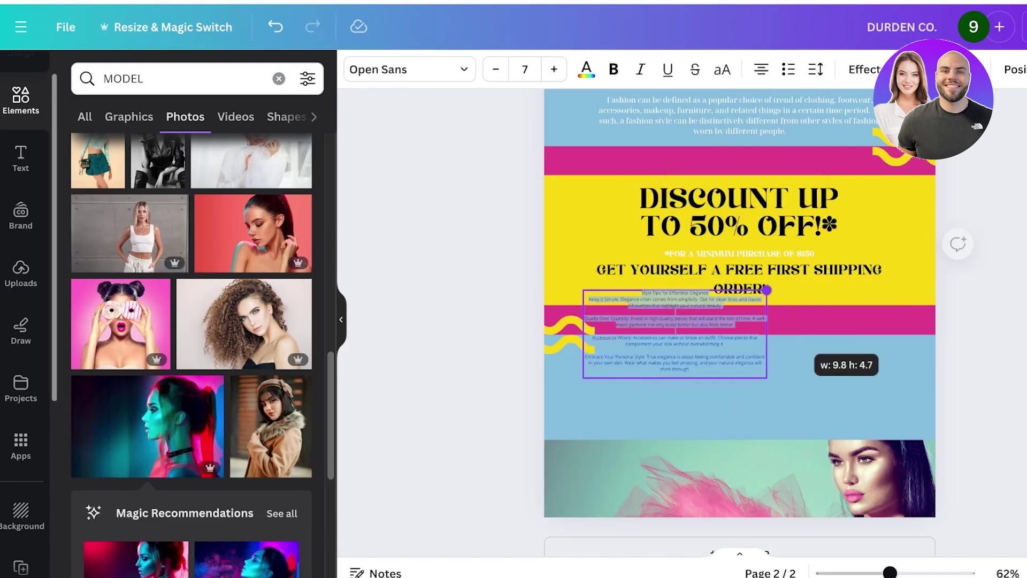
pyautogui.moveTo(766, 331); pyautogui.dragTo(1004, 320)
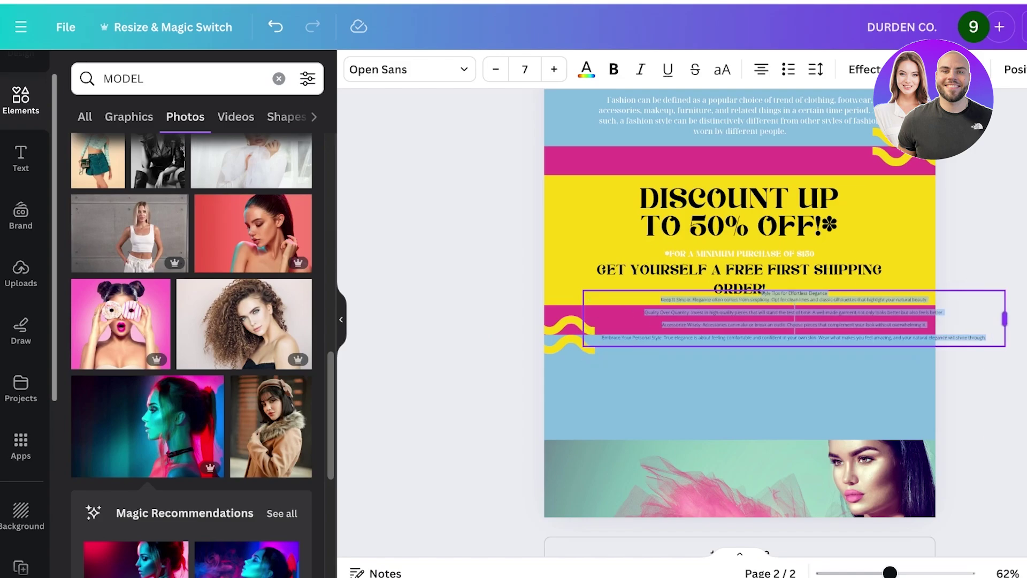
pyautogui.click(985, 385)
pyautogui.moveTo(856, 322); pyautogui.dragTo(736, 386)
# - Set the style tips text to size 10, narrow its box to fit within the page and center it on the blue section
pyautogui.click(554, 70)
pyautogui.click(554, 70)
pyautogui.click(554, 70)
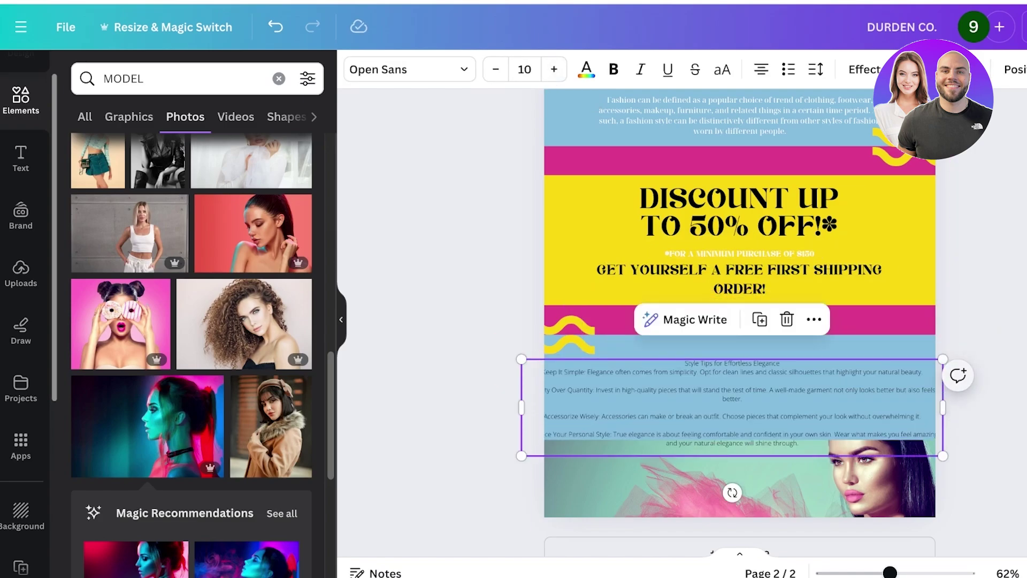
pyautogui.moveTo(942, 408); pyautogui.dragTo(873, 416)
pyautogui.moveTo(824, 414); pyautogui.dragTo(867, 395)
# - Delete the pink feathery model photo and its frame from the bottom of page 2
pyautogui.click(856, 482)
pyautogui.press('Delete')
pyautogui.press('Delete')
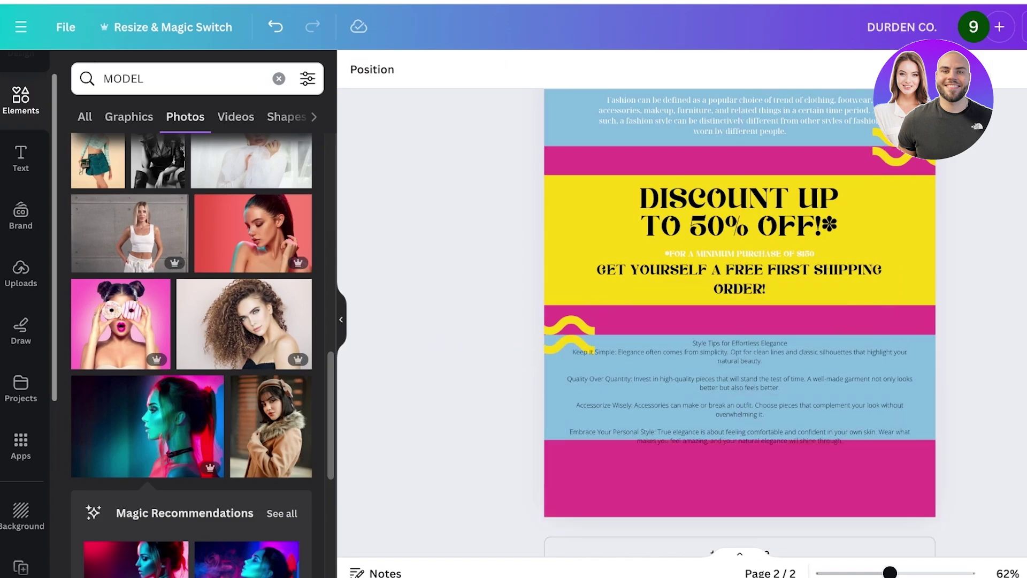
# - Extend the lower blue section down over most of the exposed pink area and position the style tips text inside it
pyautogui.moveTo(740, 396); pyautogui.dragTo(733, 477)
pyautogui.click(686, 381)
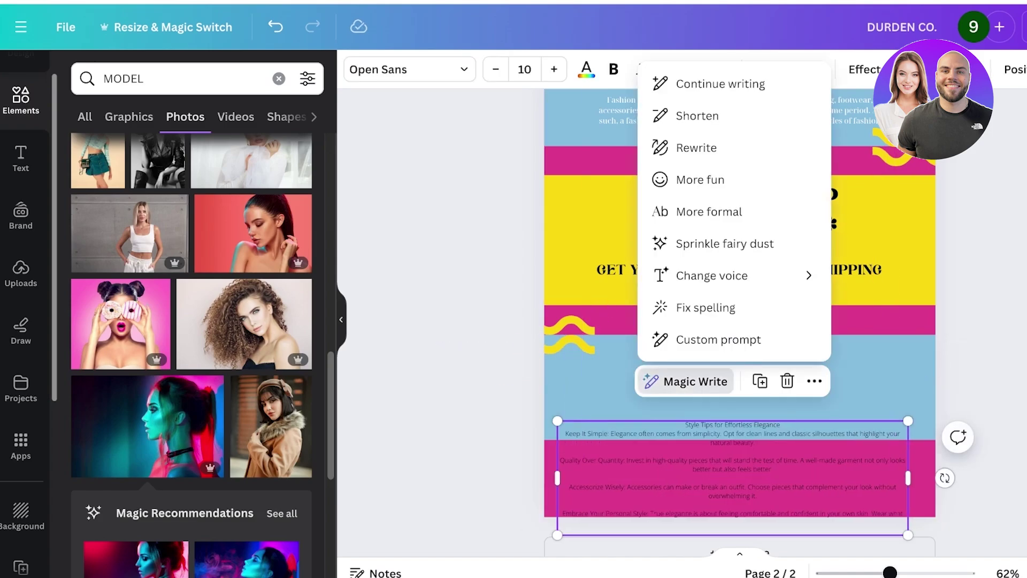
pyautogui.click(733, 409)
pyautogui.moveTo(740, 440); pyautogui.dragTo(740, 500)
pyautogui.moveTo(740, 417); pyautogui.dragTo(740, 358)
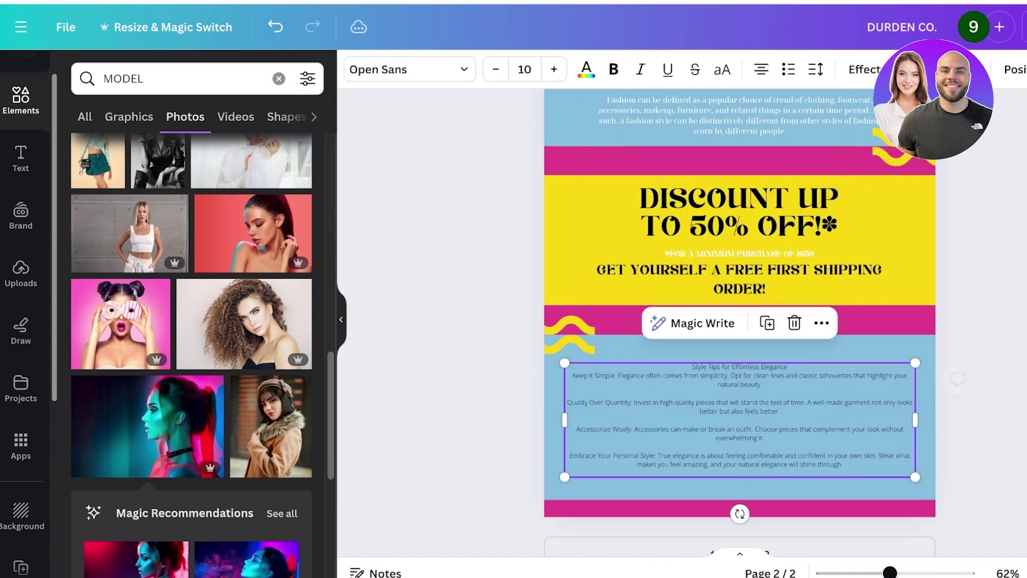
# - Make the style tips text bold at size 12 and shift it slightly up within the blue section
pyautogui.hotkey('ctrl', 'b')
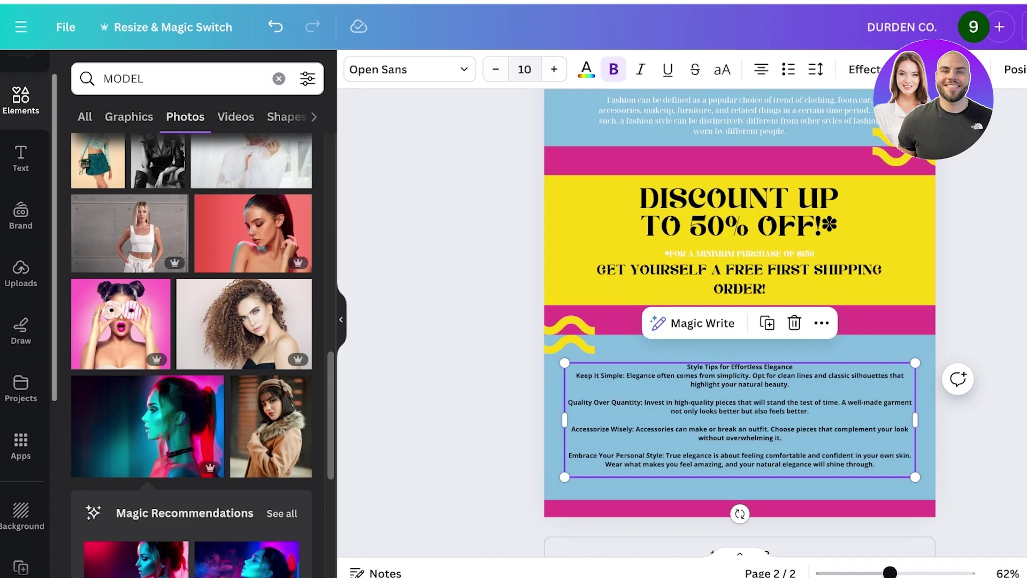
pyautogui.click(554, 70)
pyautogui.click(555, 70)
pyautogui.moveTo(740, 431); pyautogui.dragTo(740, 417)
pyautogui.click(525, 70)
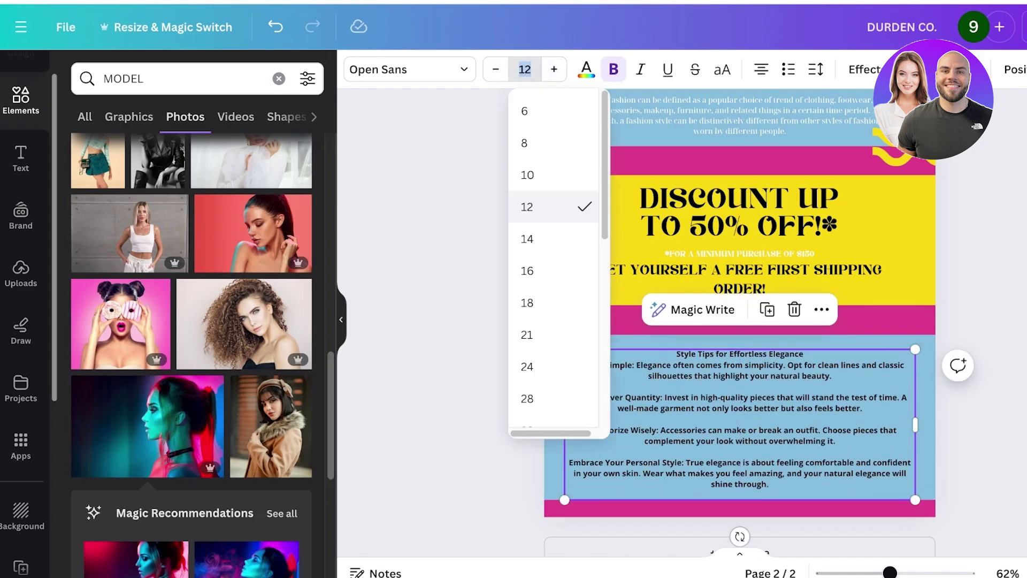
# - Try Noto Serif Display on the style tips text, settle on the Kelin Eator font and nudge the text box upward
pyautogui.click(409, 69)
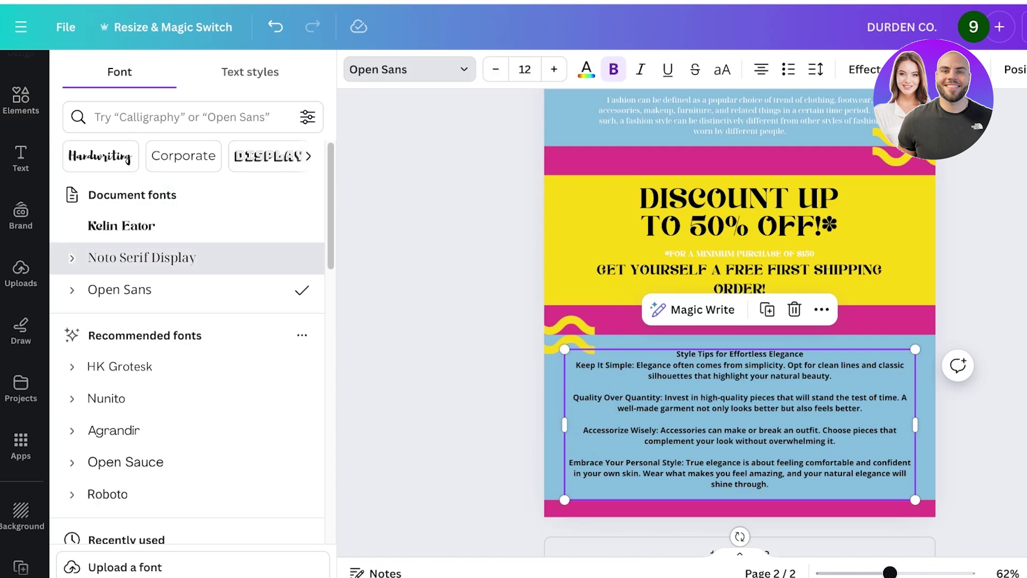
pyautogui.click(141, 257)
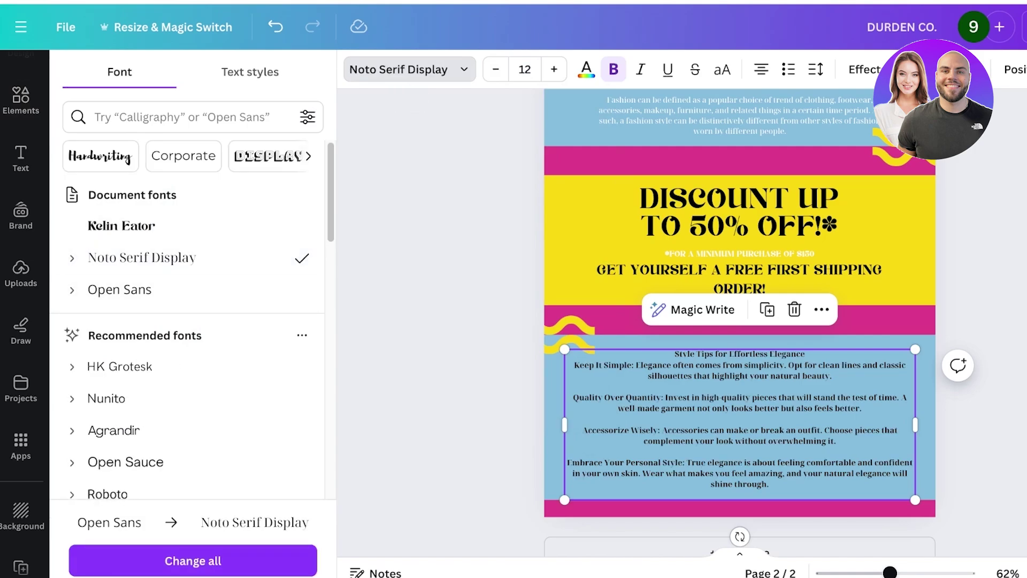
pyautogui.click(120, 290)
pyautogui.click(122, 225)
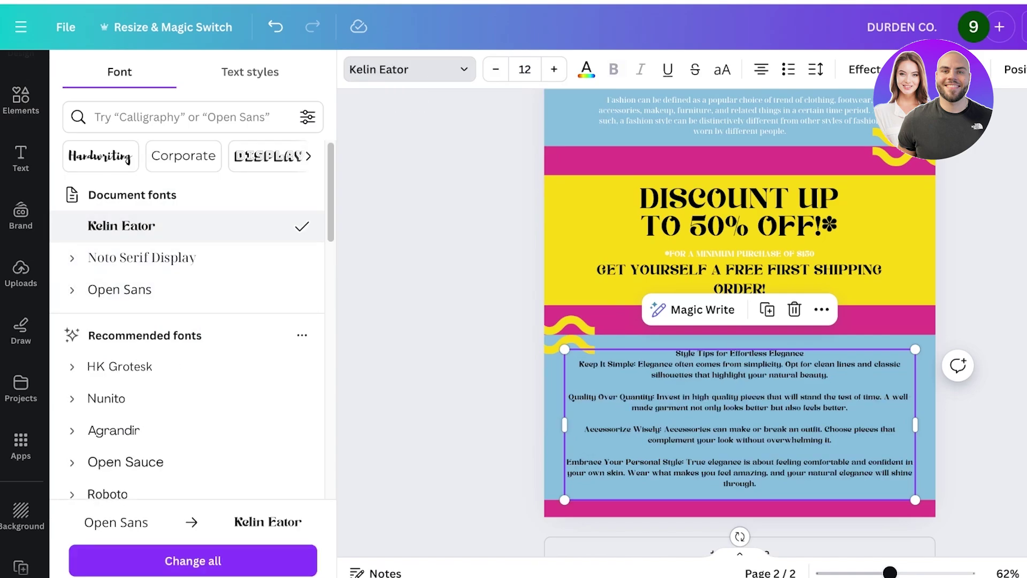
pyautogui.moveTo(740, 424); pyautogui.dragTo(743, 418)
# - Send the newsletter from Canva's sharing options to Heyzine Flipbooks as a new flipbook and dismiss the Heyzine welcome message
pyautogui.scroll(10, 740, 321)
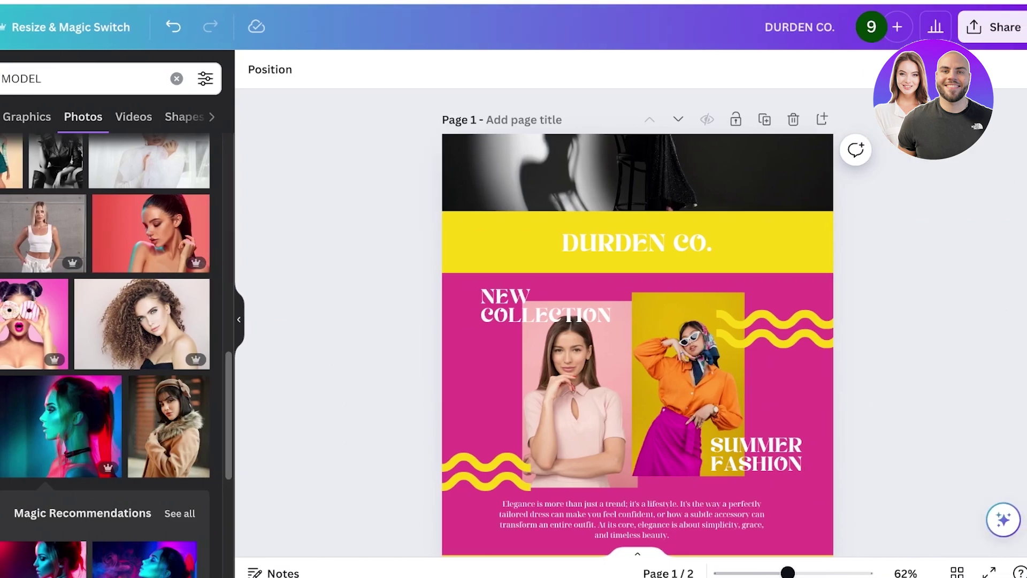
pyautogui.click(995, 27)
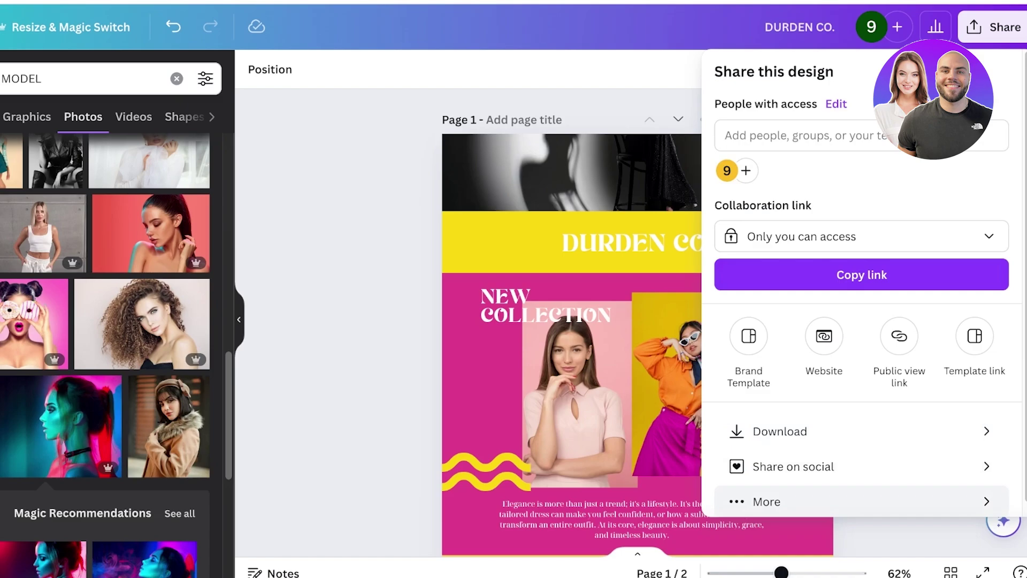
pyautogui.click(766, 502)
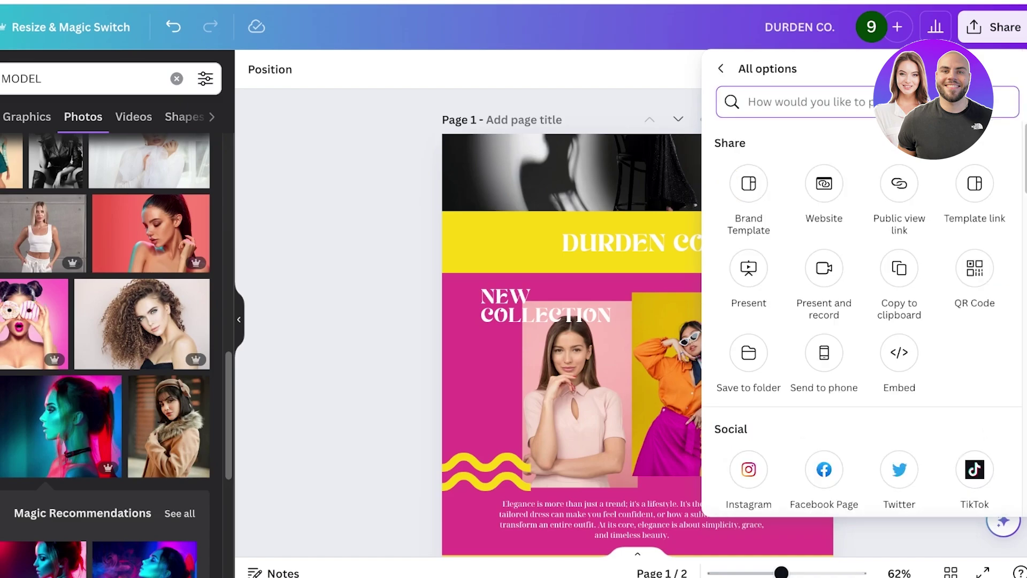
pyautogui.scroll(-8, 863, 317)
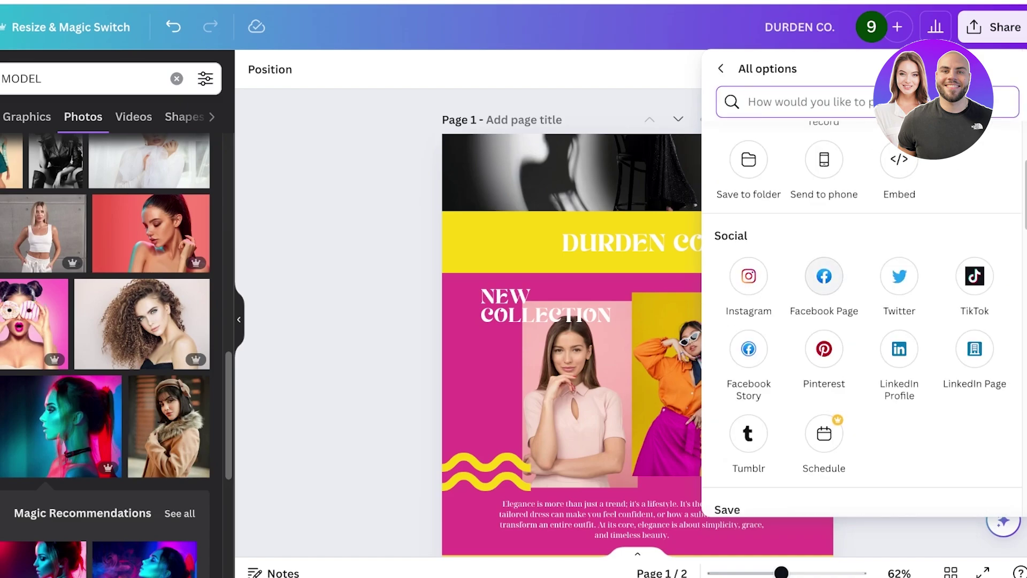
pyautogui.scroll(-5, 862, 317)
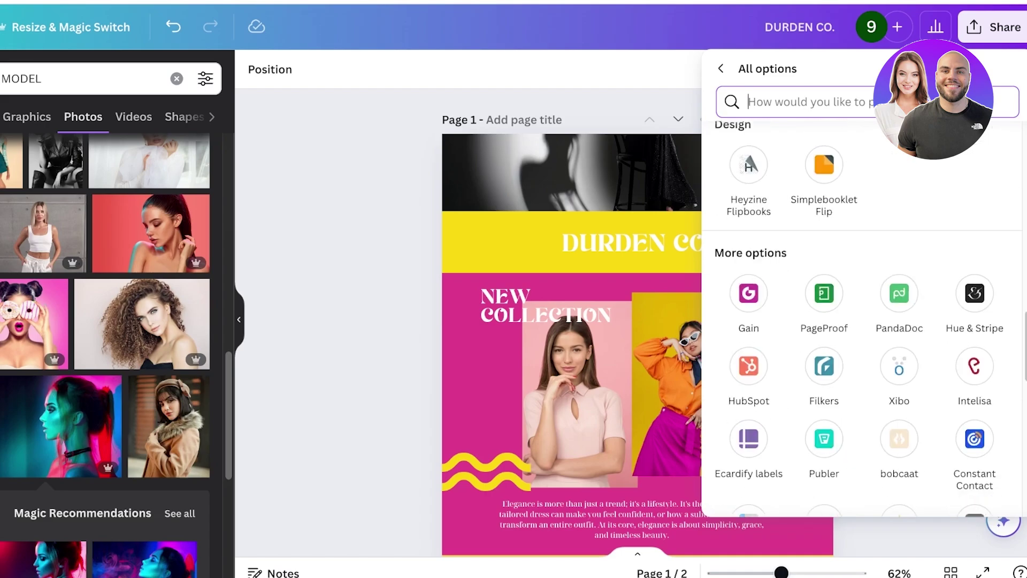
pyautogui.scroll(1, 862, 317)
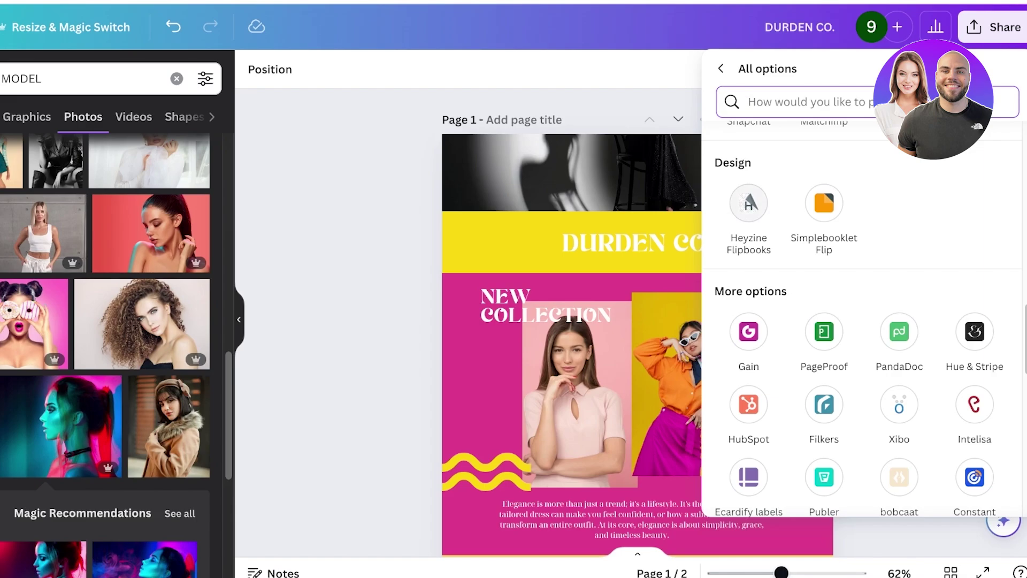
pyautogui.click(748, 203)
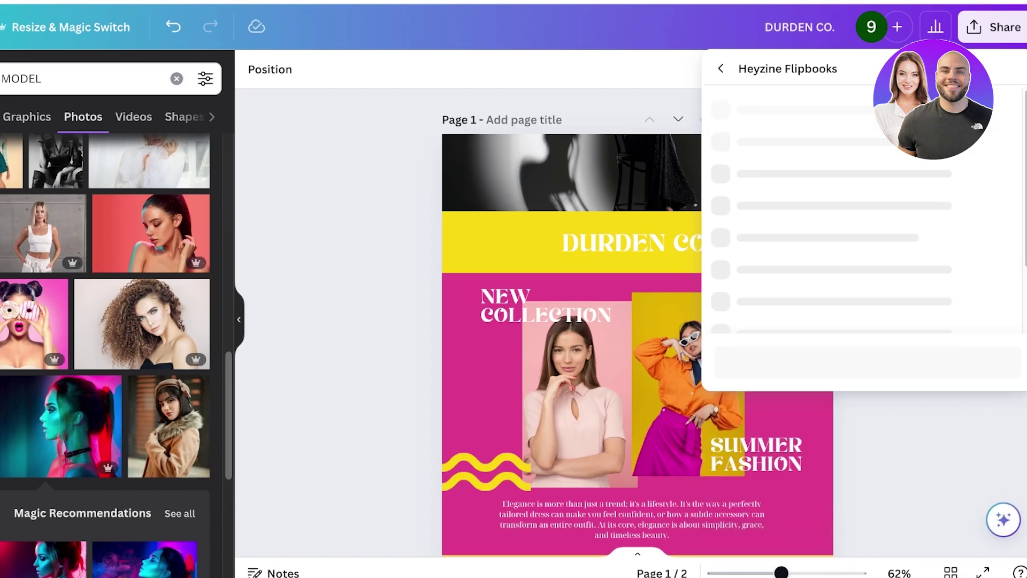
pyautogui.click(868, 204)
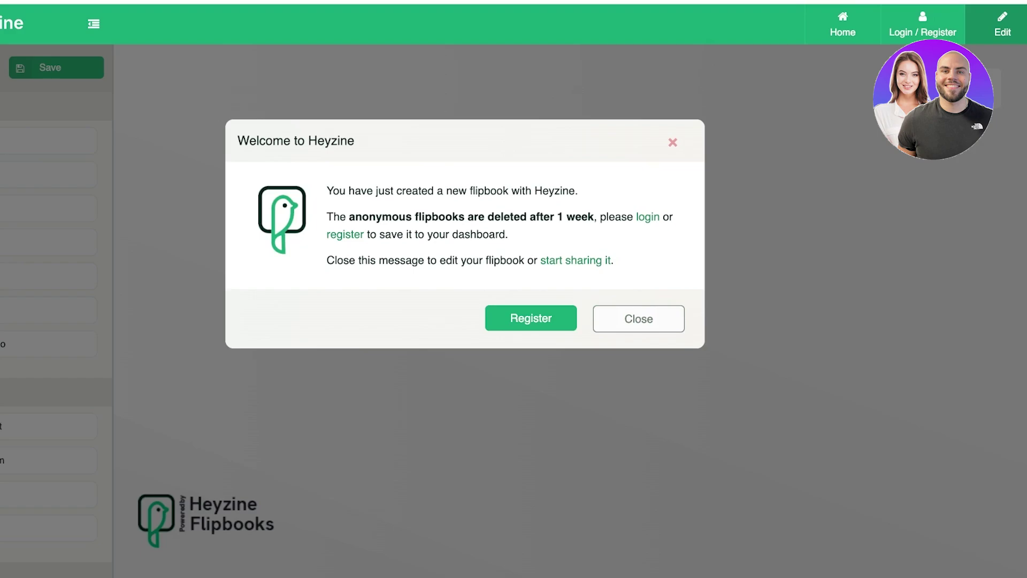
pyautogui.click(639, 319)
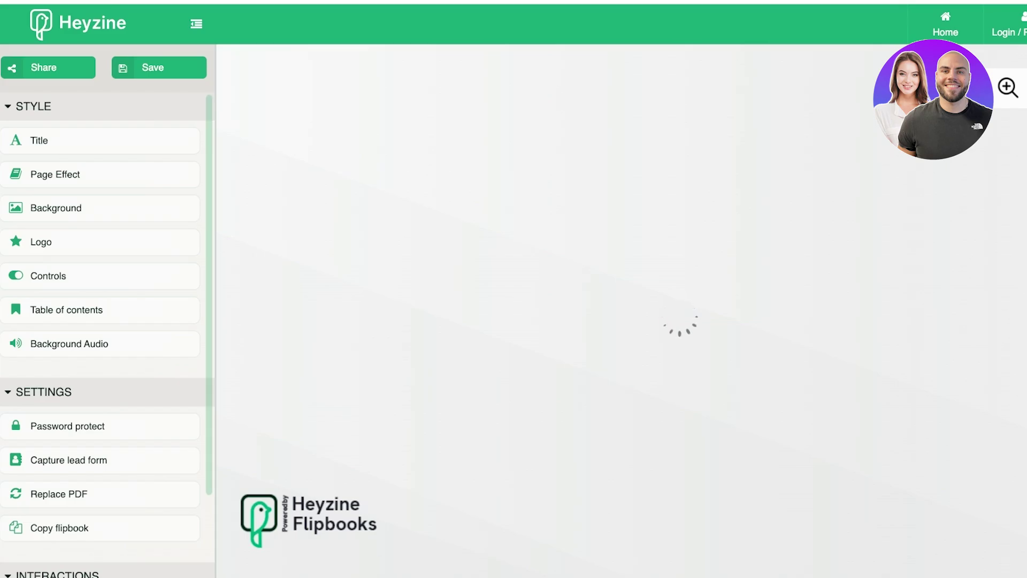
# - Flip back and forth through the flipbook's pages to check the page-turn effect
pyautogui.press('Right')
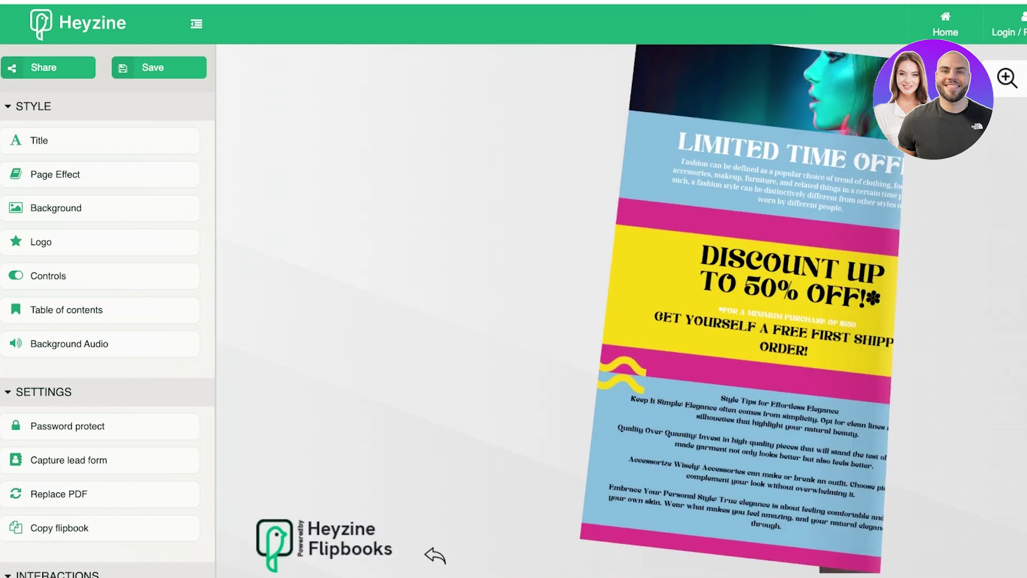
pyautogui.press('Left')
pyautogui.press('Right')
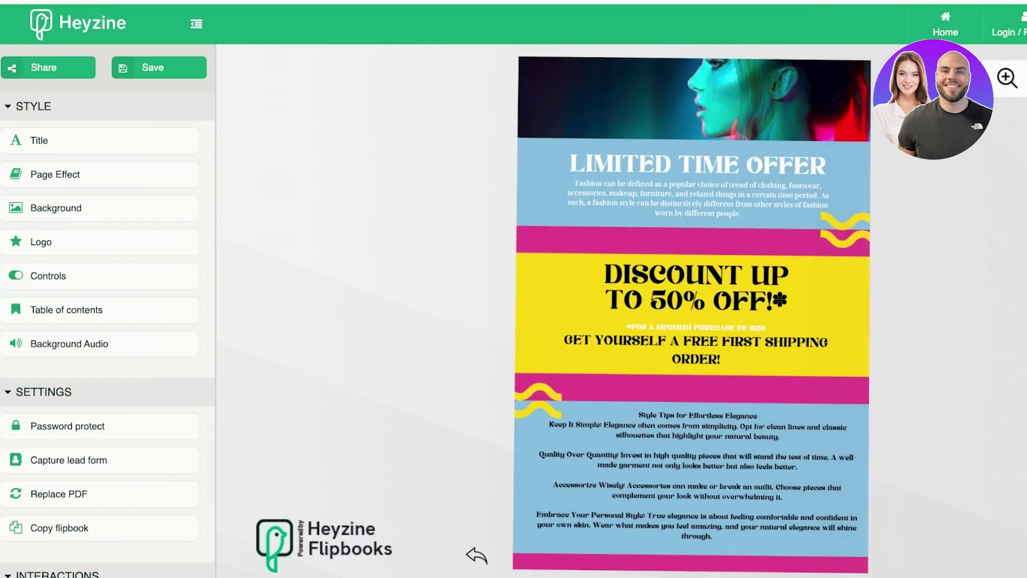
pyautogui.press('Left')
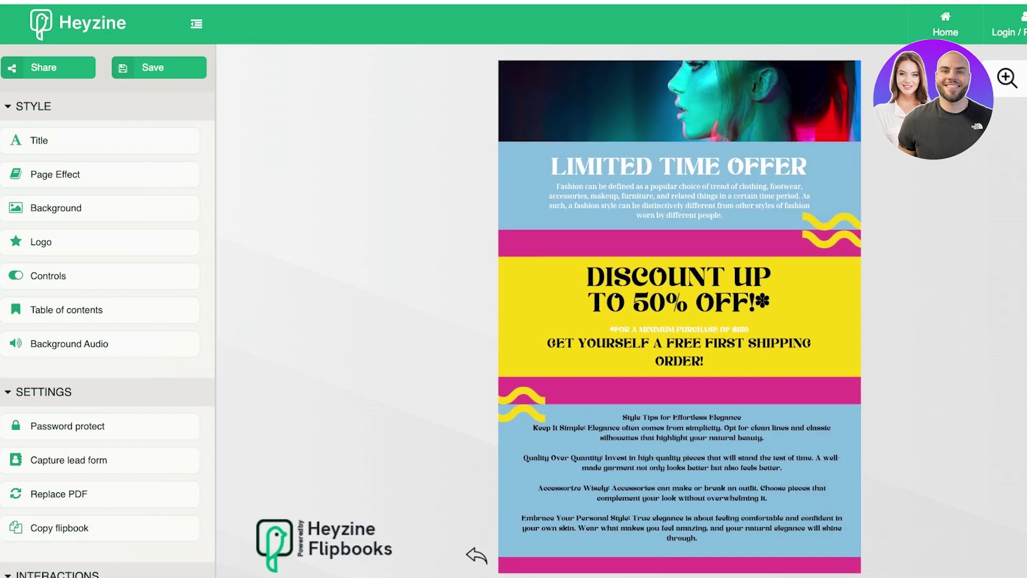
# - Save the flipbook and open its sharing options at the reader link
pyautogui.click(159, 67)
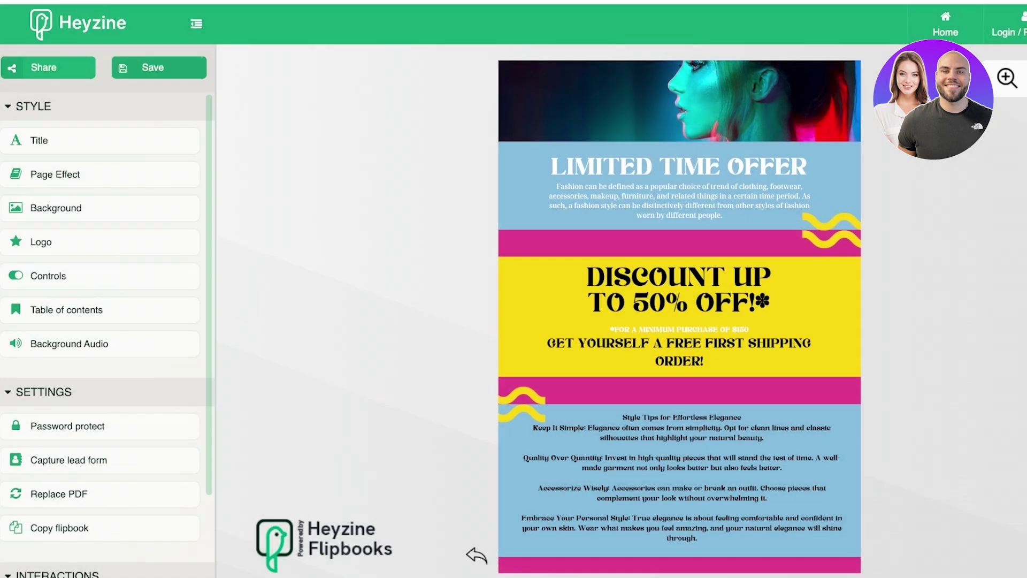
pyautogui.click(47, 67)
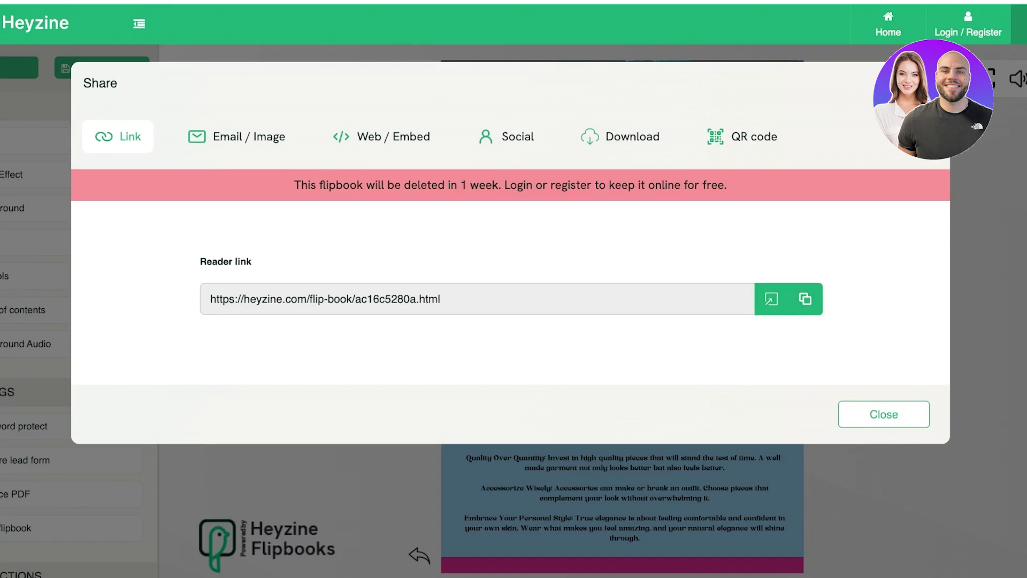
# - Look through the flipbook's Email / Image and QR code sharing options and close the share dialog
pyautogui.click(237, 137)
pyautogui.scroll(-2, 514, 321)
pyautogui.click(826, 207)
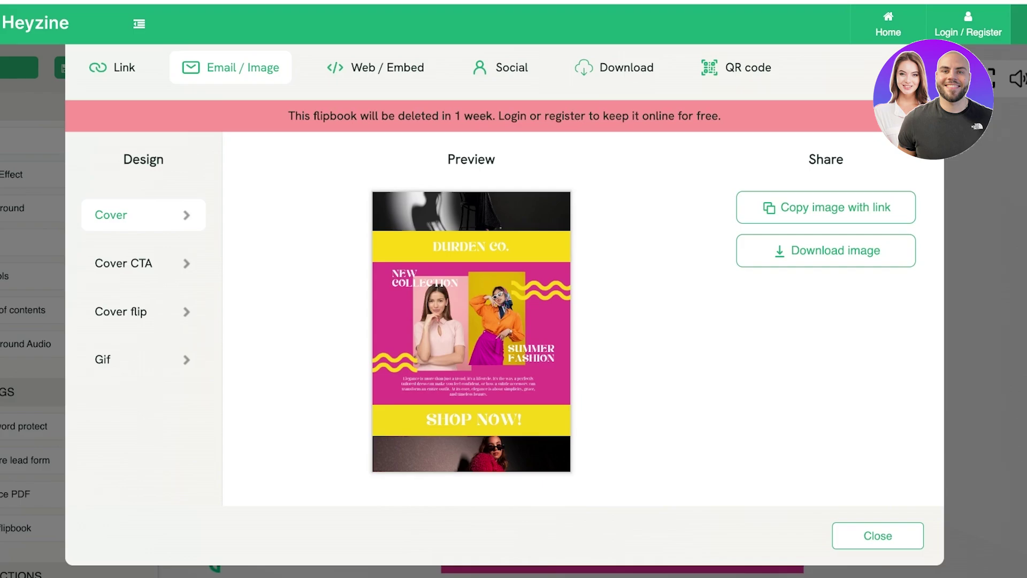
pyautogui.click(736, 67)
pyautogui.click(884, 483)
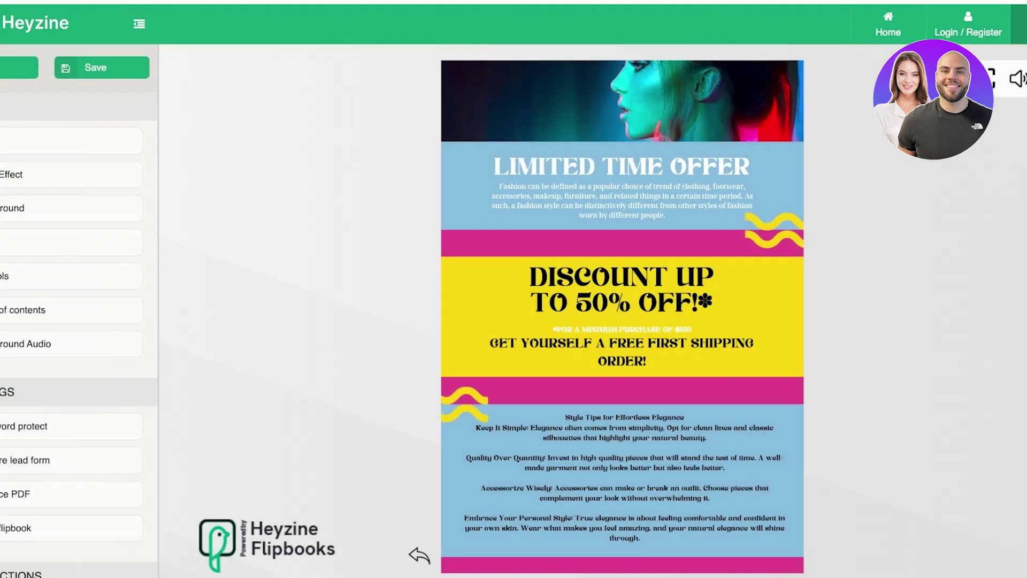
pyautogui.click(420, 555)
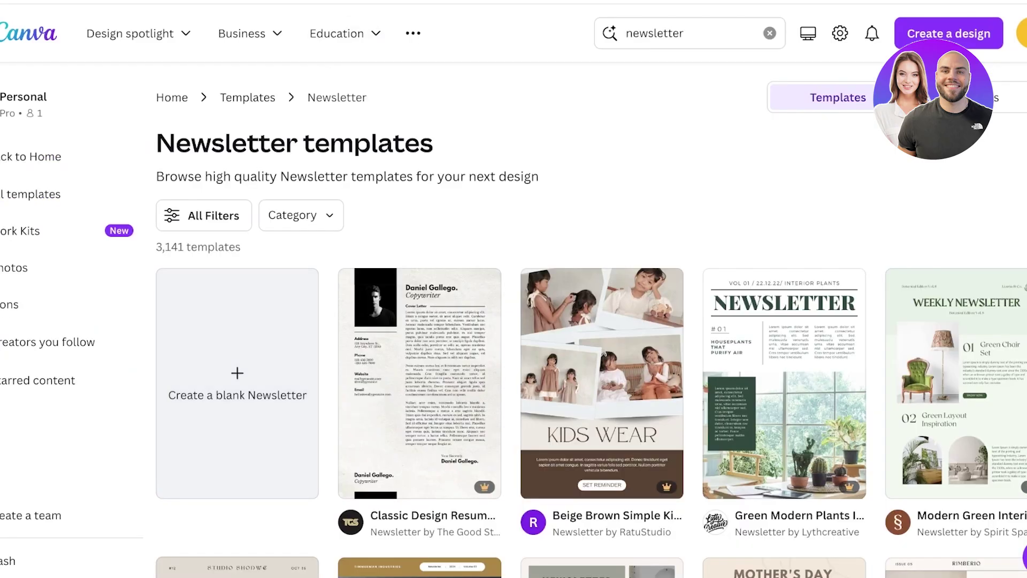
# - Preview the gray Home Decoration newsletter template in Canva, browse the similar templates beneath it and close the preview
pyautogui.scroll(-10, 785, 283)
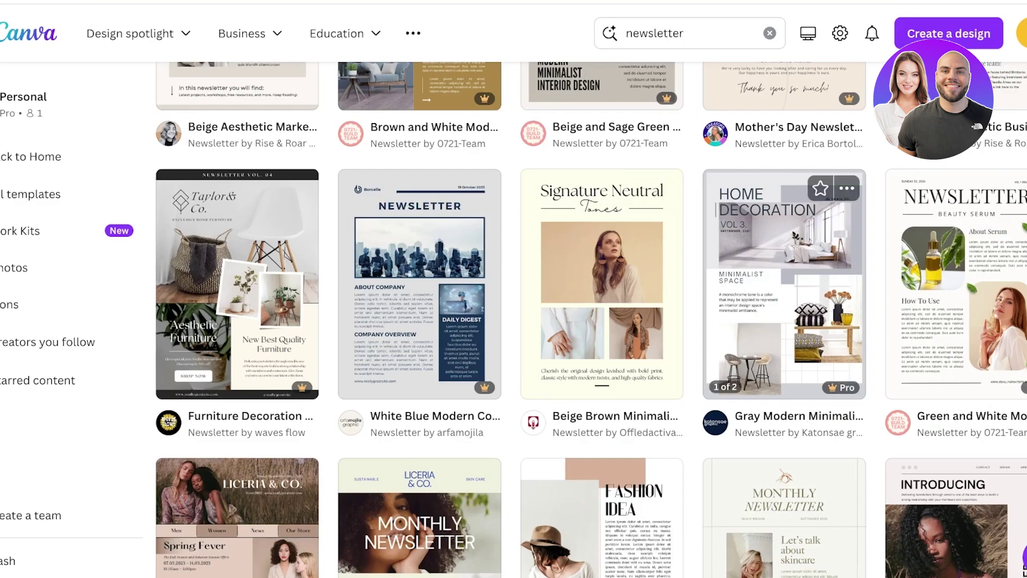
pyautogui.click(785, 284)
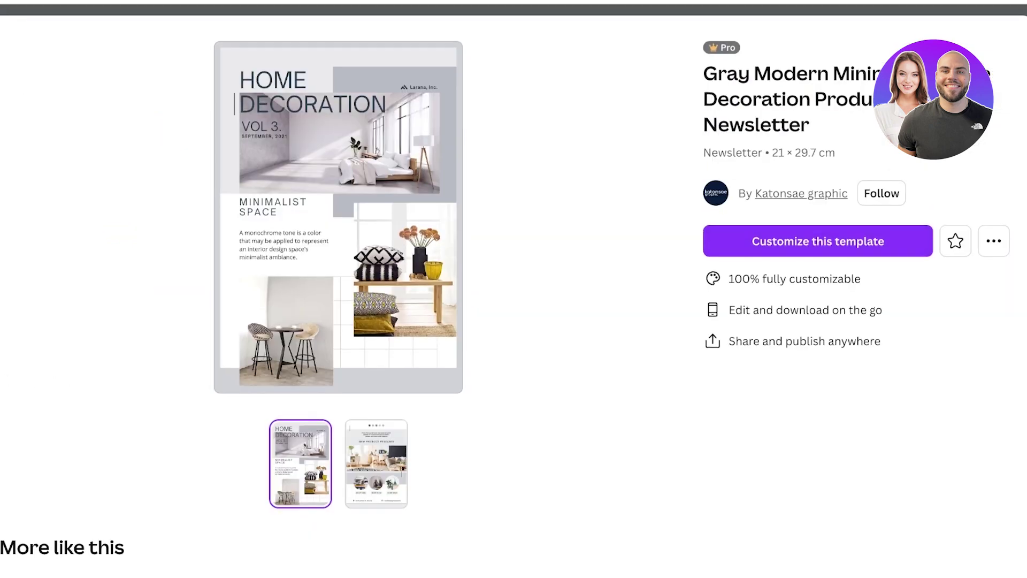
pyautogui.scroll(-10, 505, 444)
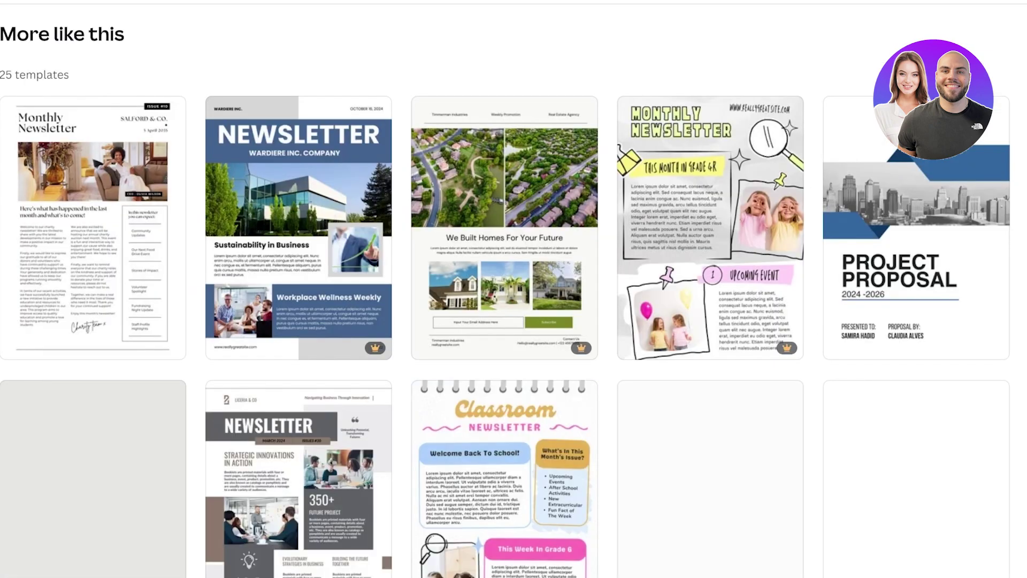
pyautogui.scroll(-1, 505, 444)
pyautogui.scroll(-2, 505, 444)
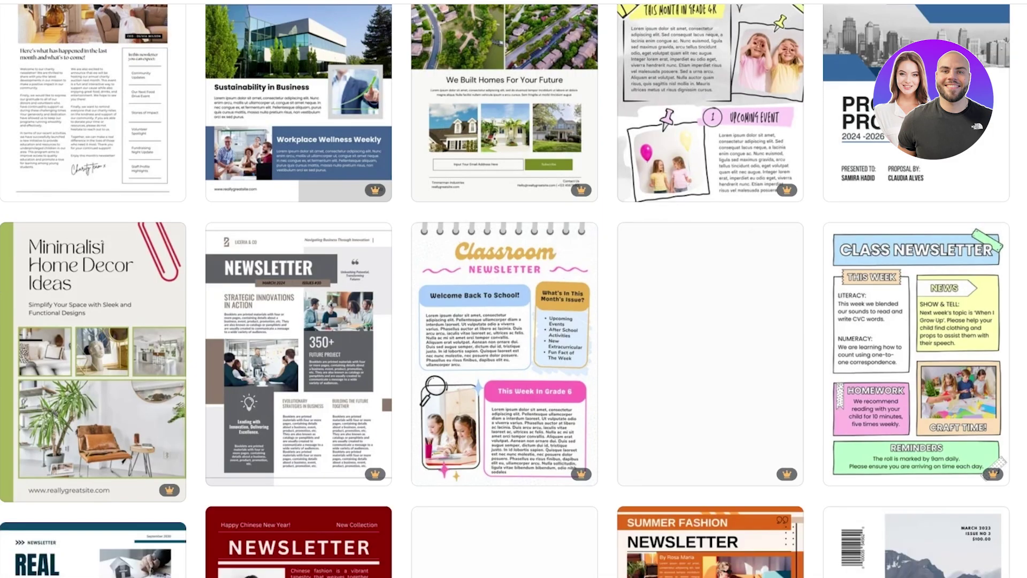
pyautogui.click(1023, 300)
# - Preview the White Black Simple Skin Care newsletter template and its second page, and close the preview
pyautogui.scroll(-2, 602, 267)
pyautogui.scroll(-2, 602, 214)
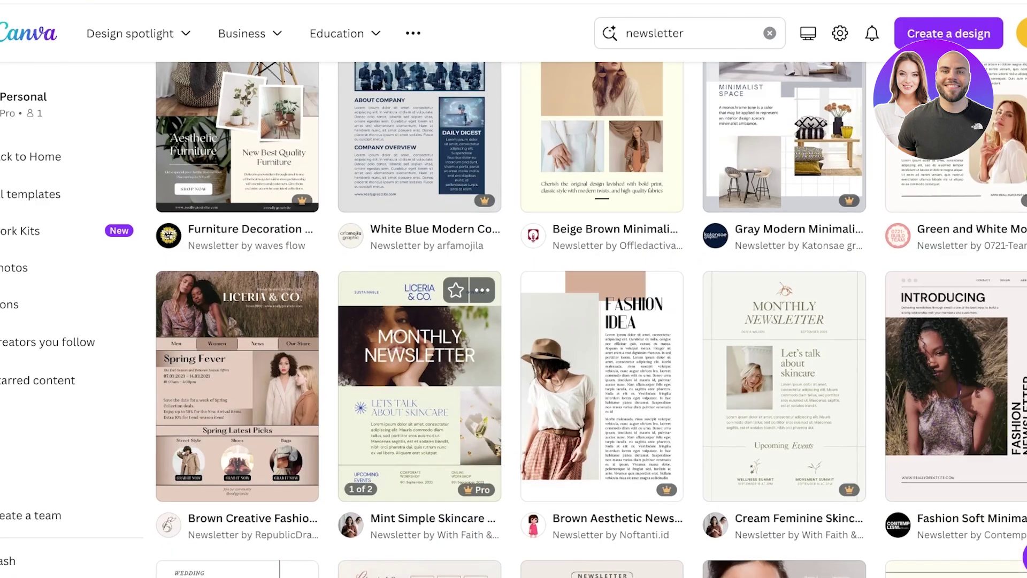
pyautogui.scroll(-7, 420, 321)
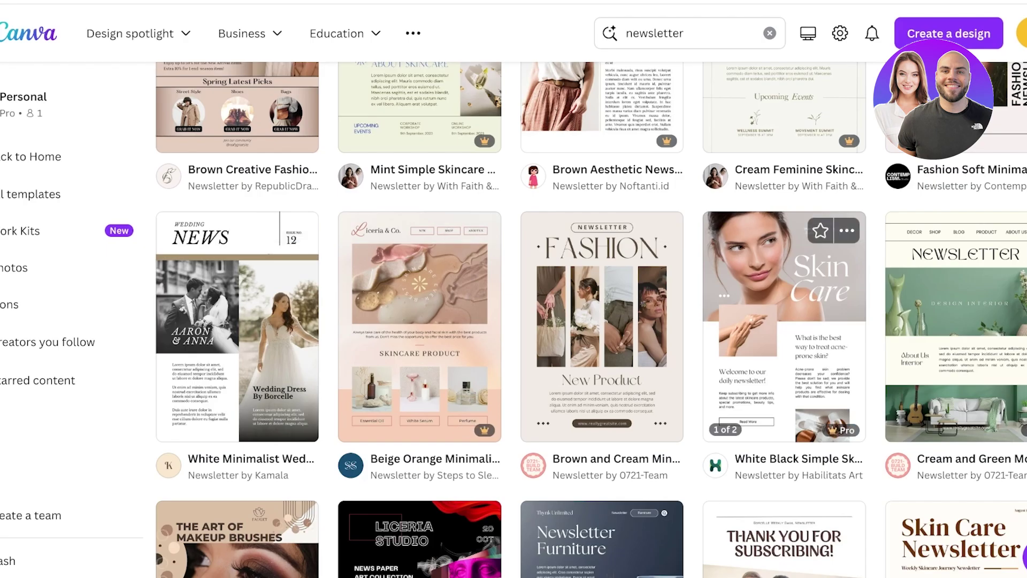
pyautogui.click(785, 327)
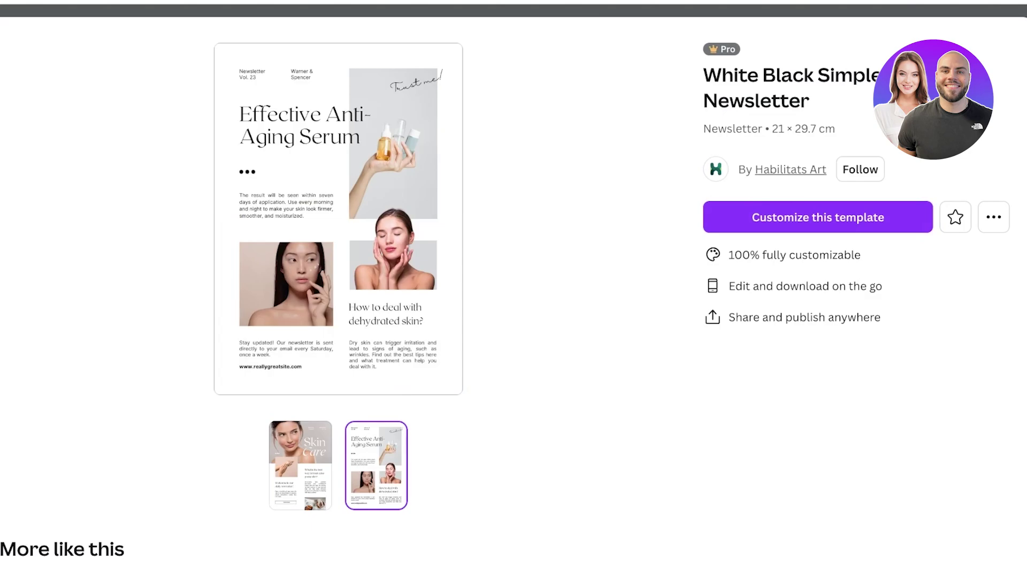
pyautogui.press('Escape')
# - Browse further through the newsletter template results to examine the range of layouts and themes
pyautogui.scroll(-7, 785, 276)
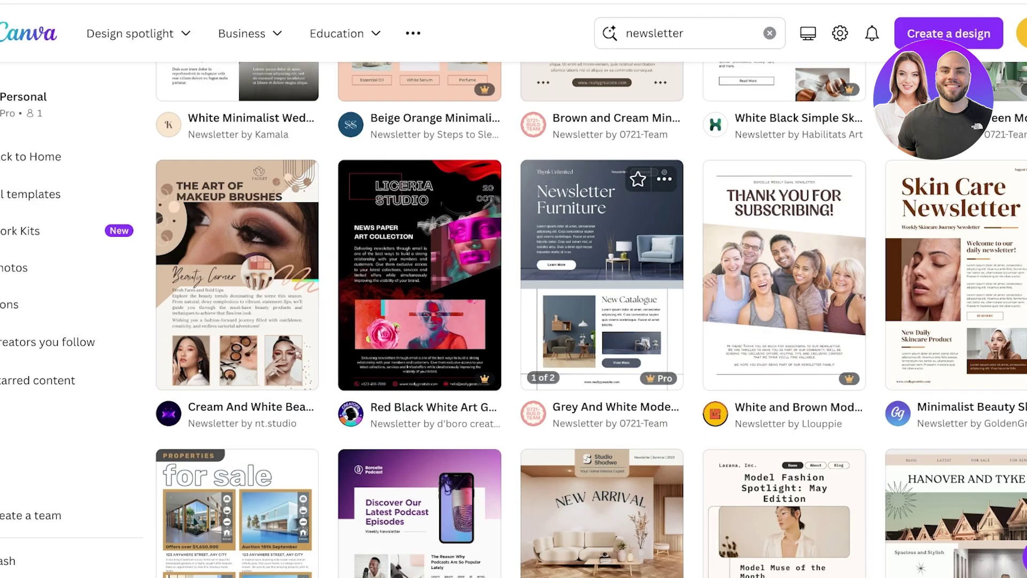
pyautogui.scroll(-20, 602, 268)
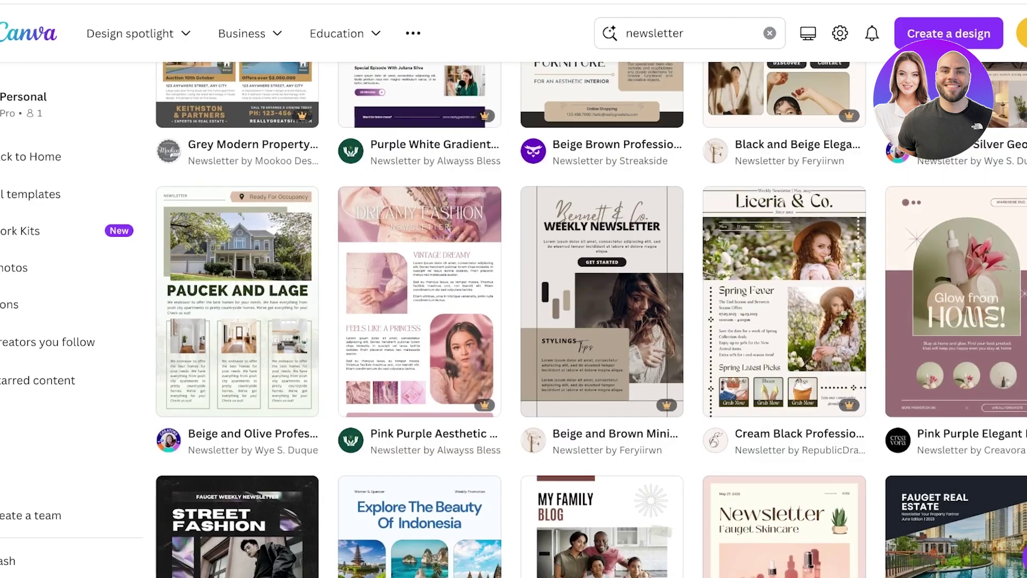
pyautogui.scroll(-2, 591, 320)
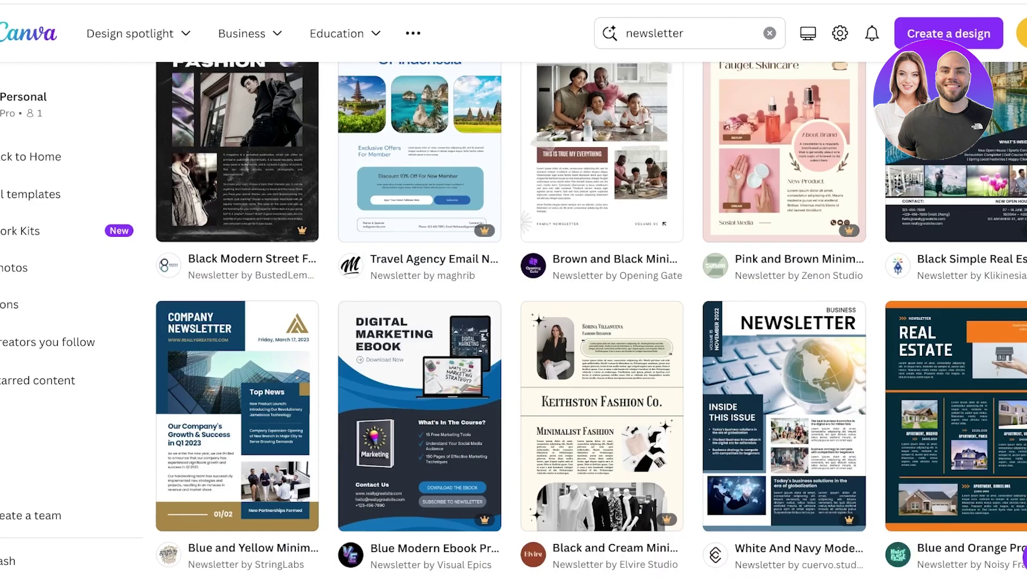
pyautogui.scroll(-4, 420, 278)
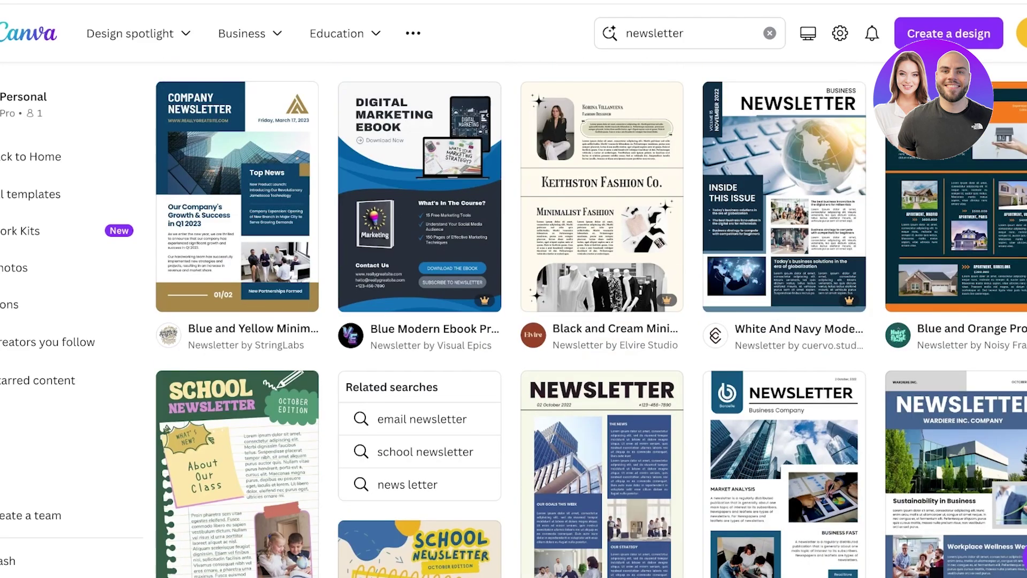
pyautogui.scroll(-6, 420, 278)
pyautogui.scroll(-8, 420, 279)
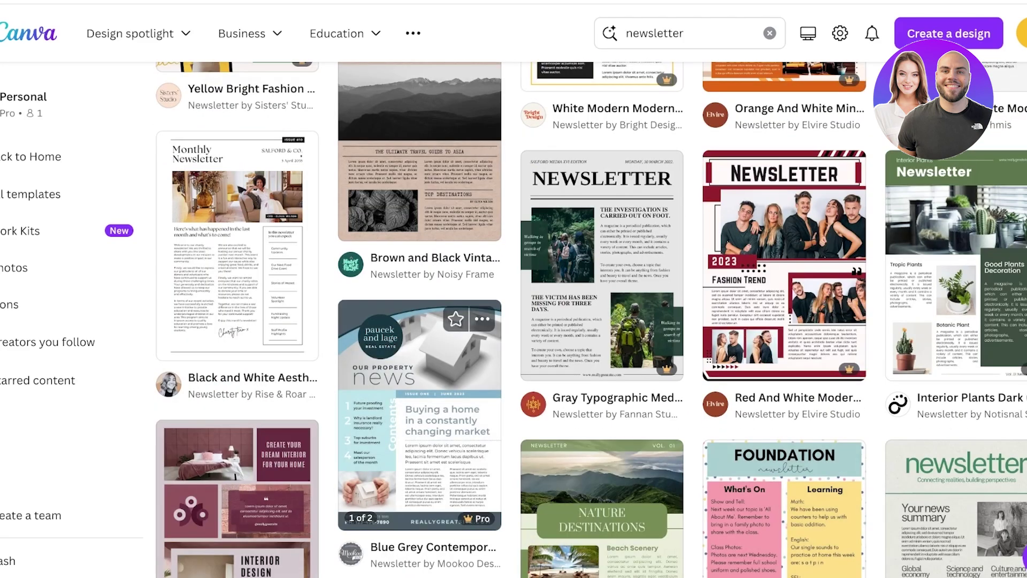
pyautogui.scroll(-7, 420, 278)
pyautogui.scroll(-6, 420, 279)
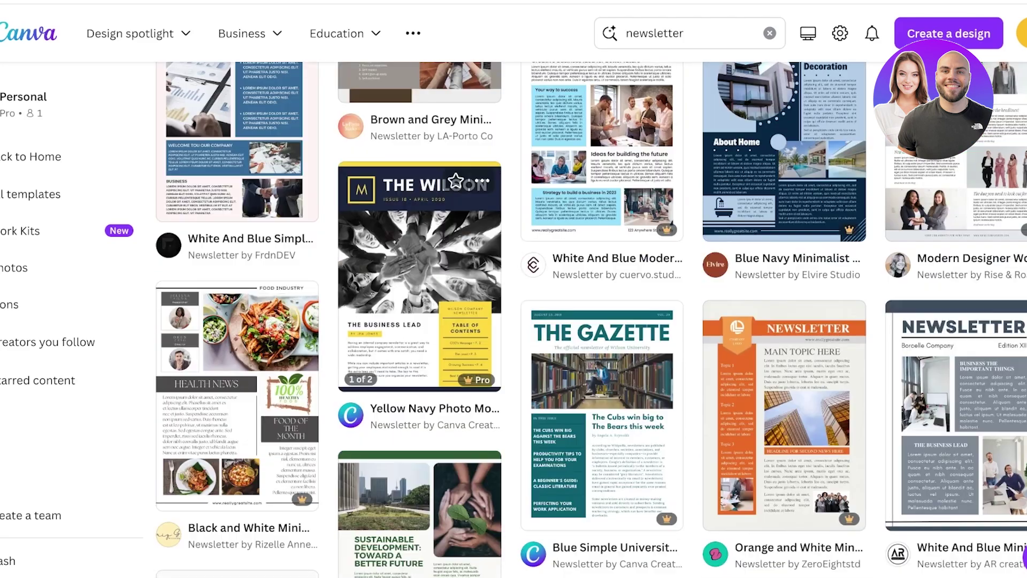
pyautogui.scroll(-4, 420, 279)
pyautogui.scroll(-2, 420, 279)
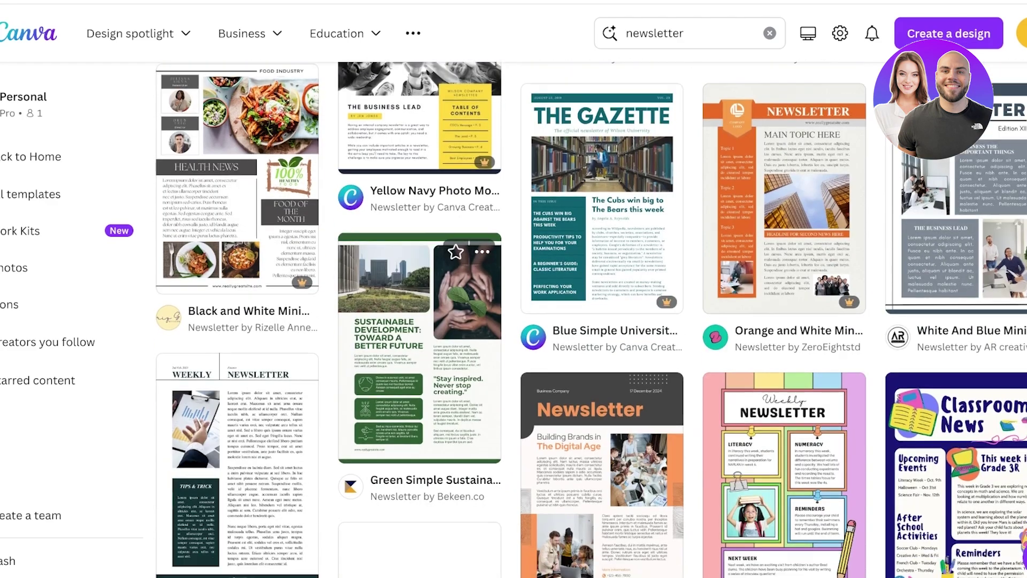
pyautogui.scroll(-3, 420, 348)
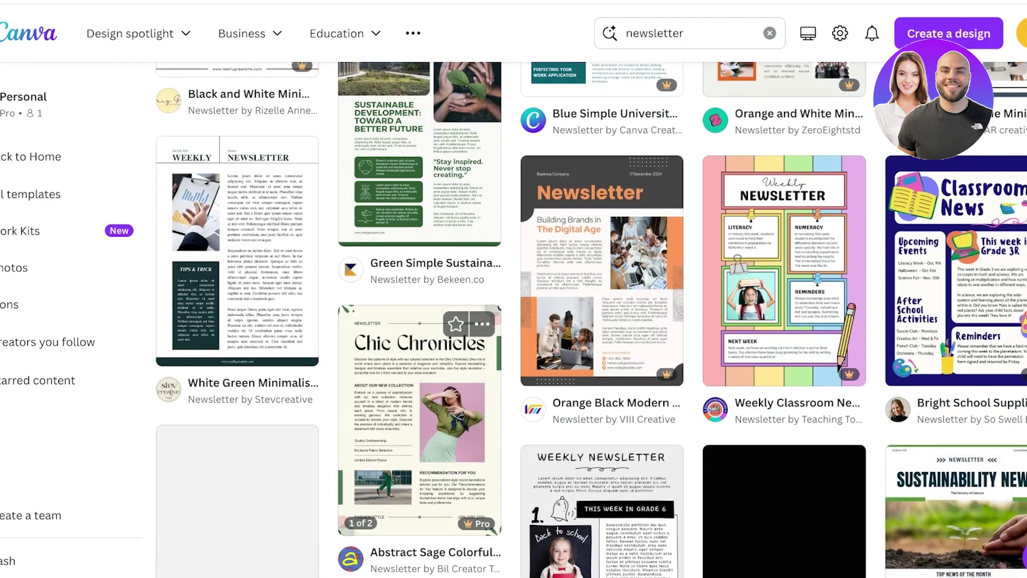